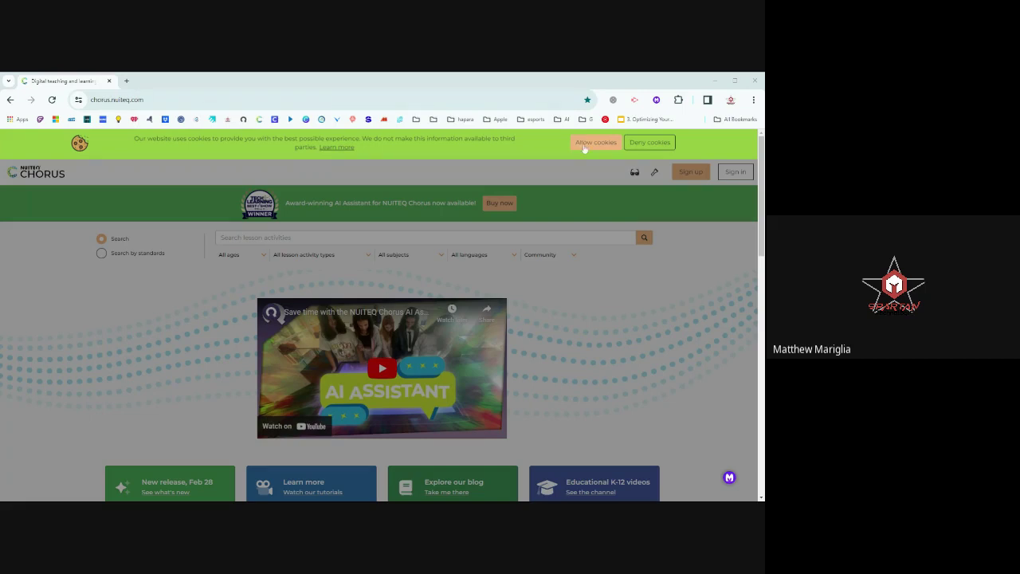
Accept the cookies on the Chorus home page banner.
left_click(583, 146)
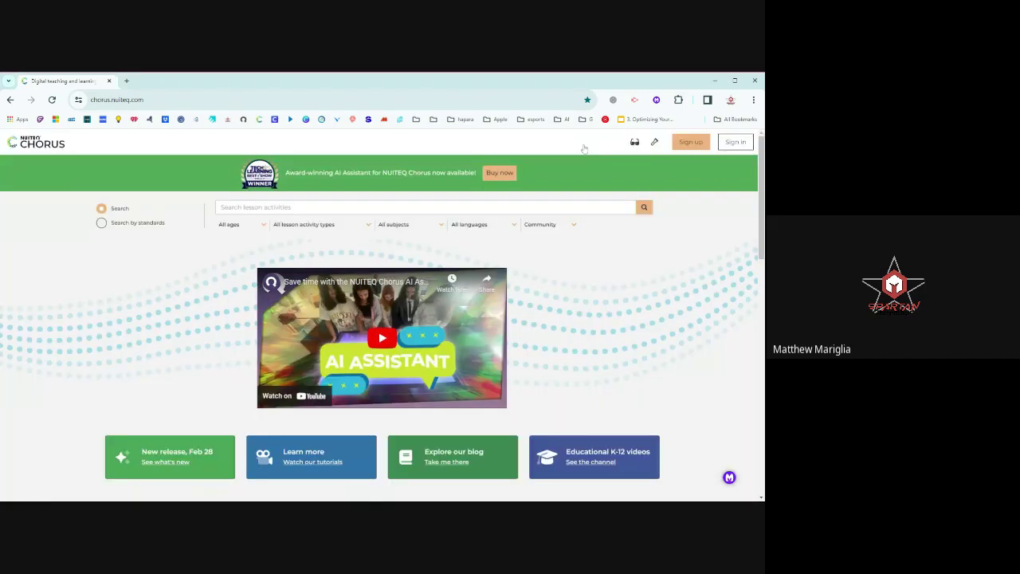
Sign in to Chorus using the Google account option.
left_click(735, 142)
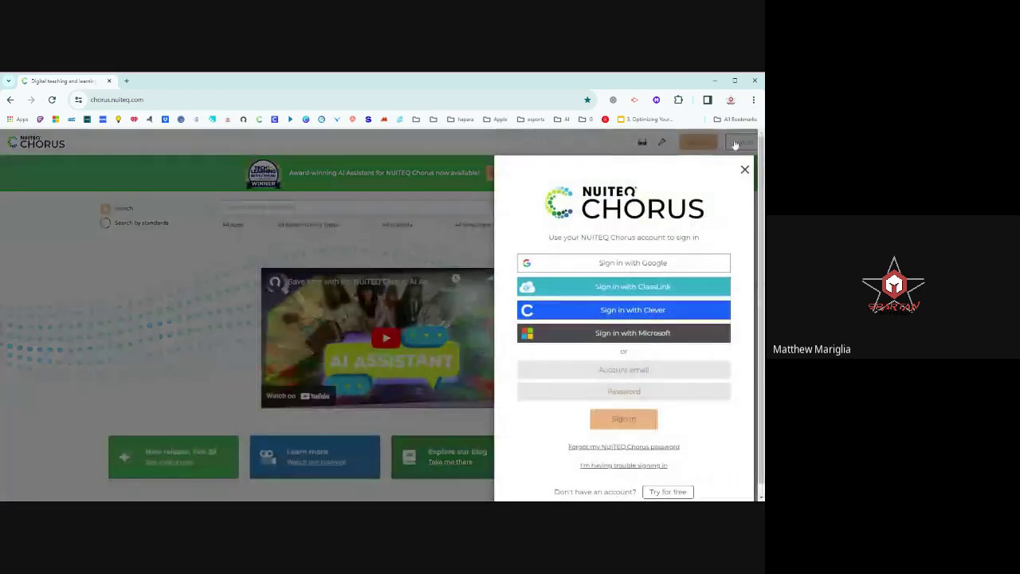
left_click(630, 269)
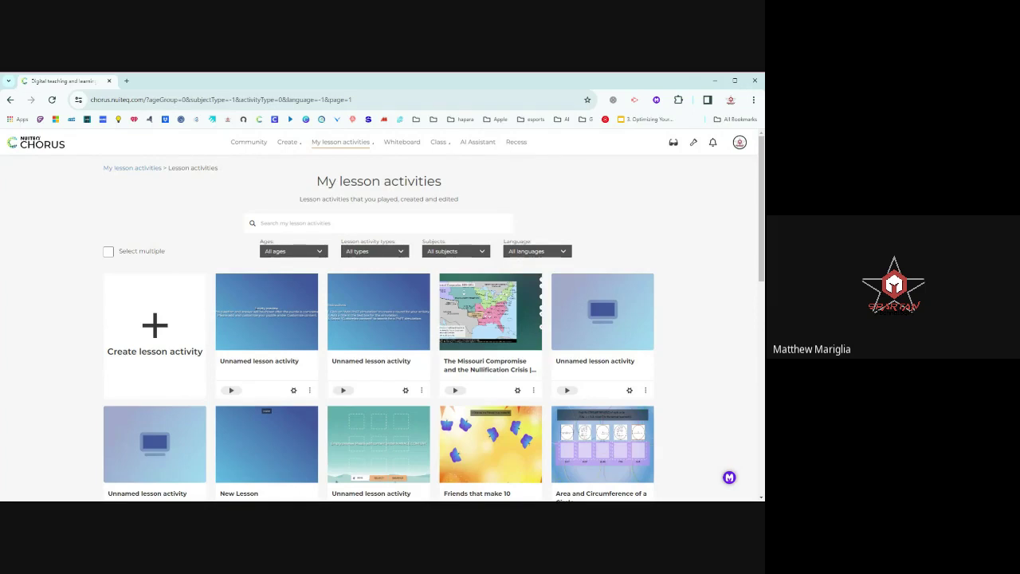
left_click(470, 143)
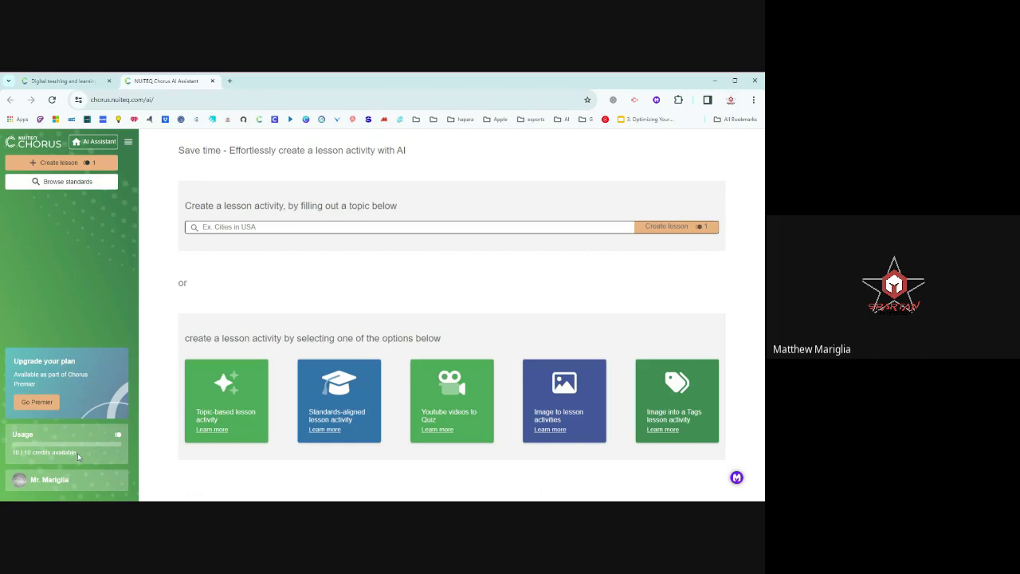
left_click_drag(77, 453, 12, 454)
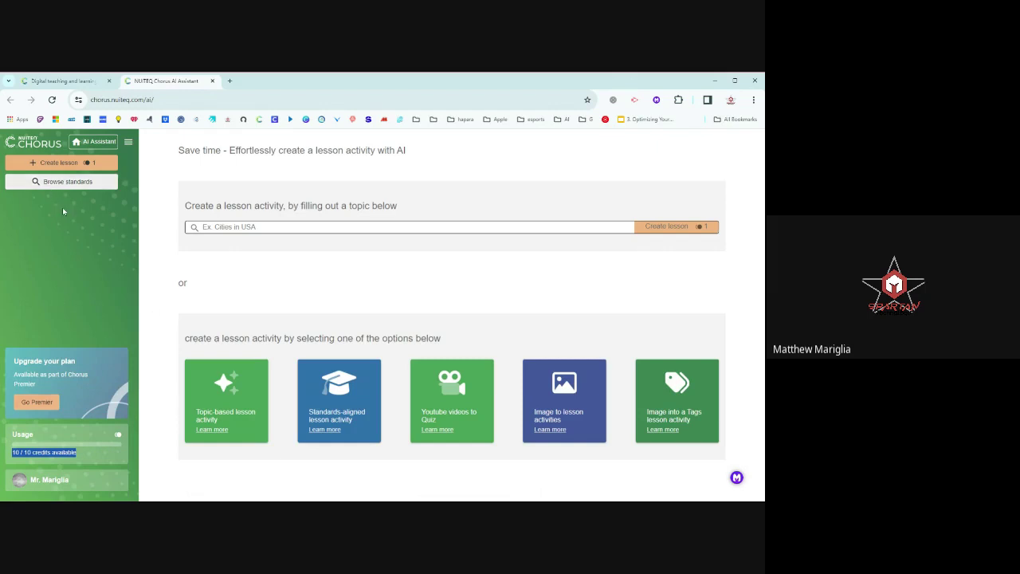
left_click(211, 81)
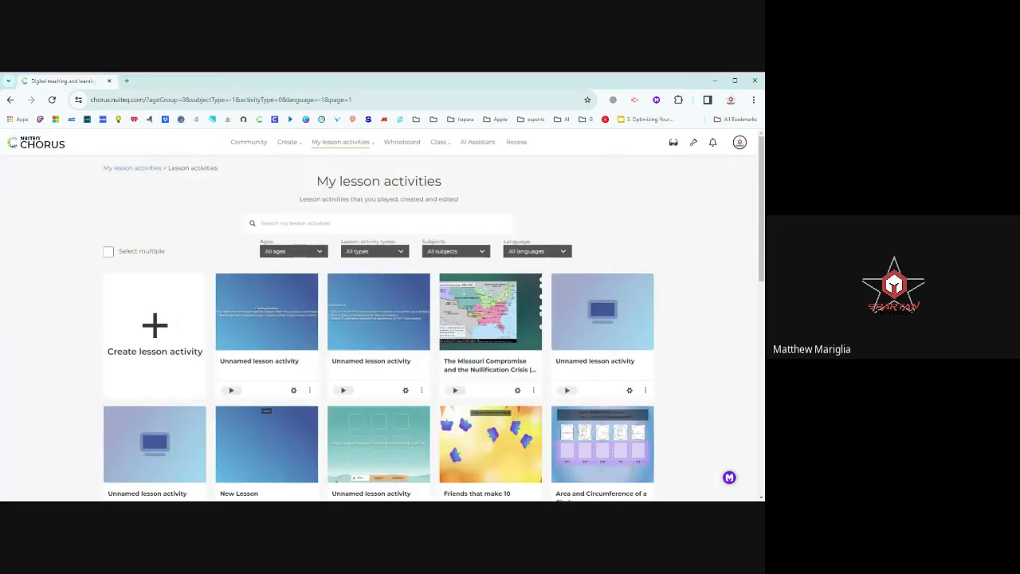
left_click(513, 146)
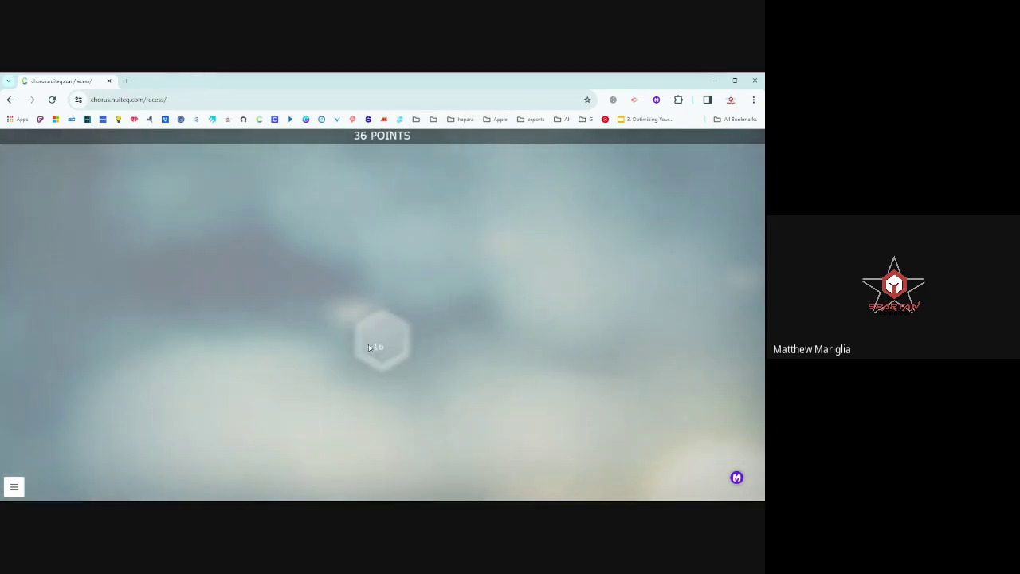
left_click(13, 487)
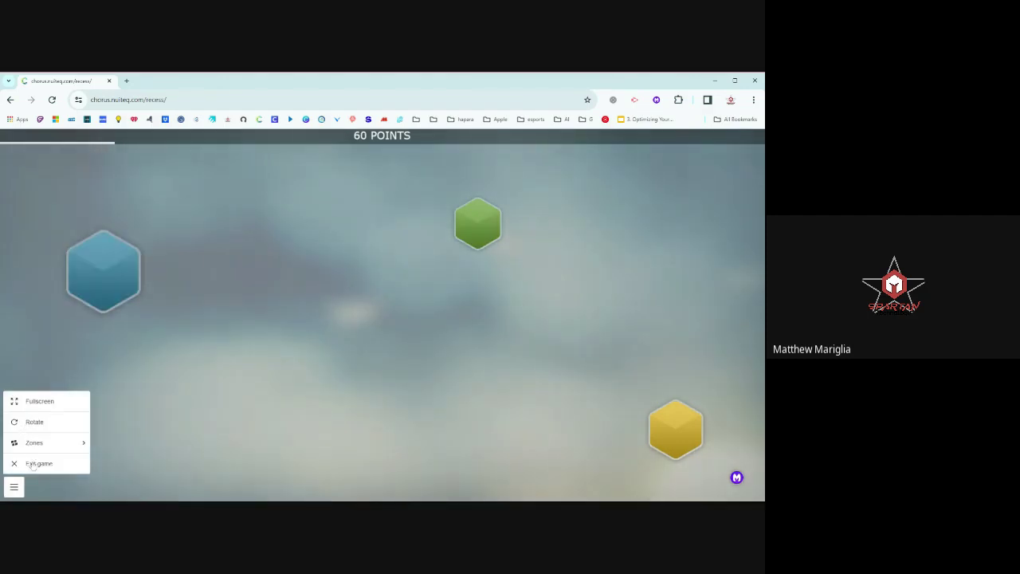
left_click(35, 462)
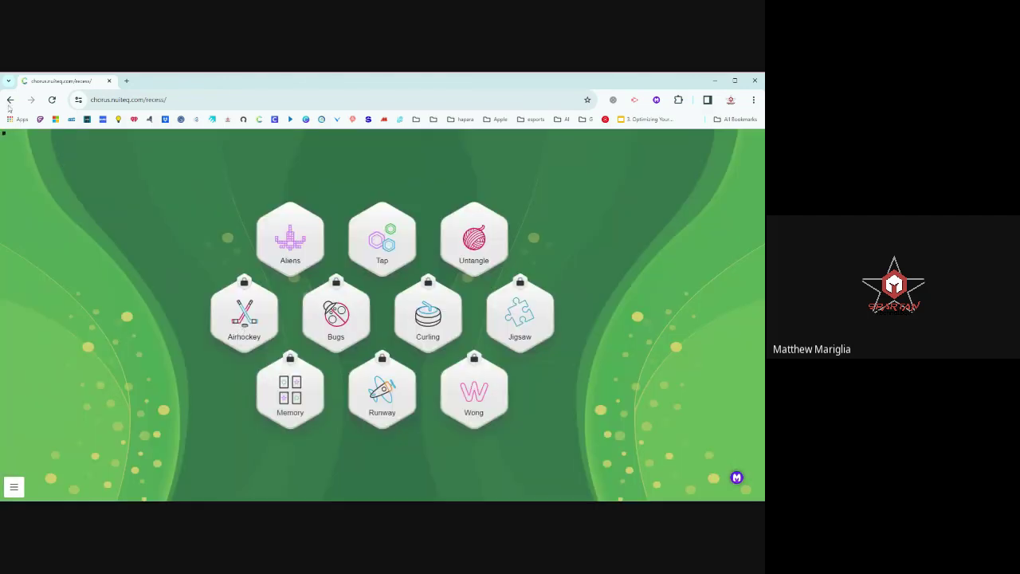
left_click(10, 101)
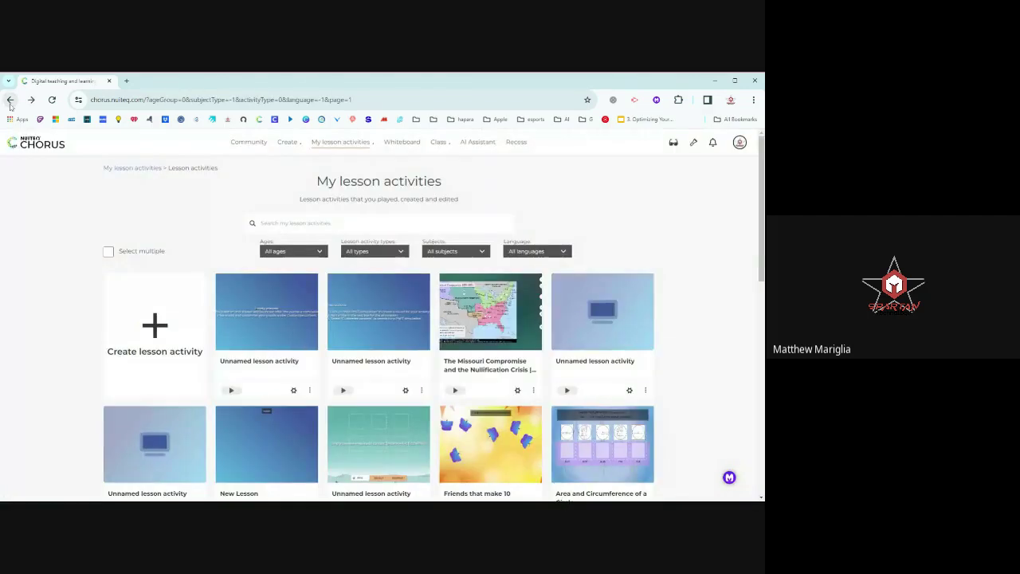
From Manage students, import the Google Classroom class with student consent ticked.
left_click(494, 144)
mouse_move(439, 145)
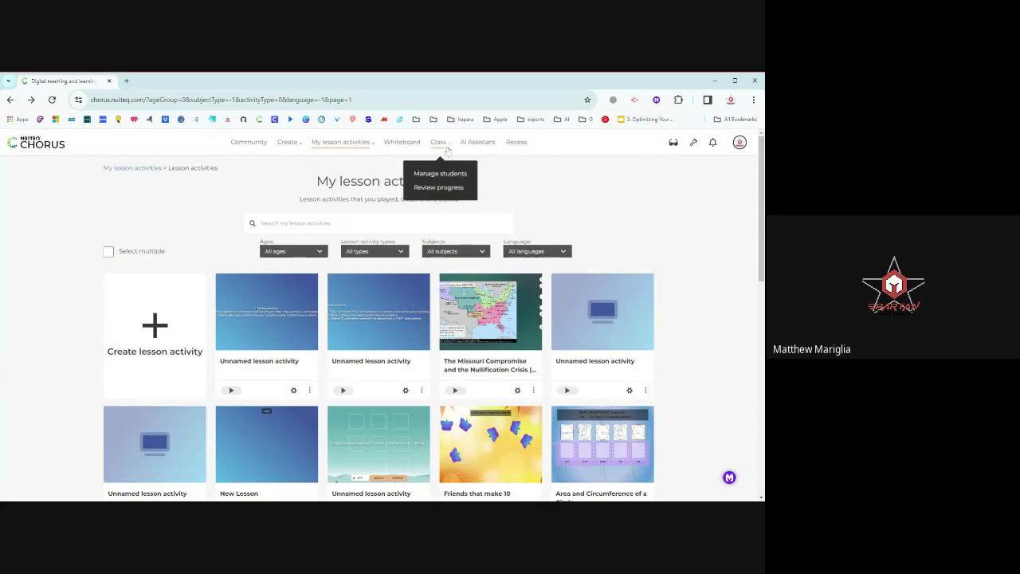
left_click(442, 174)
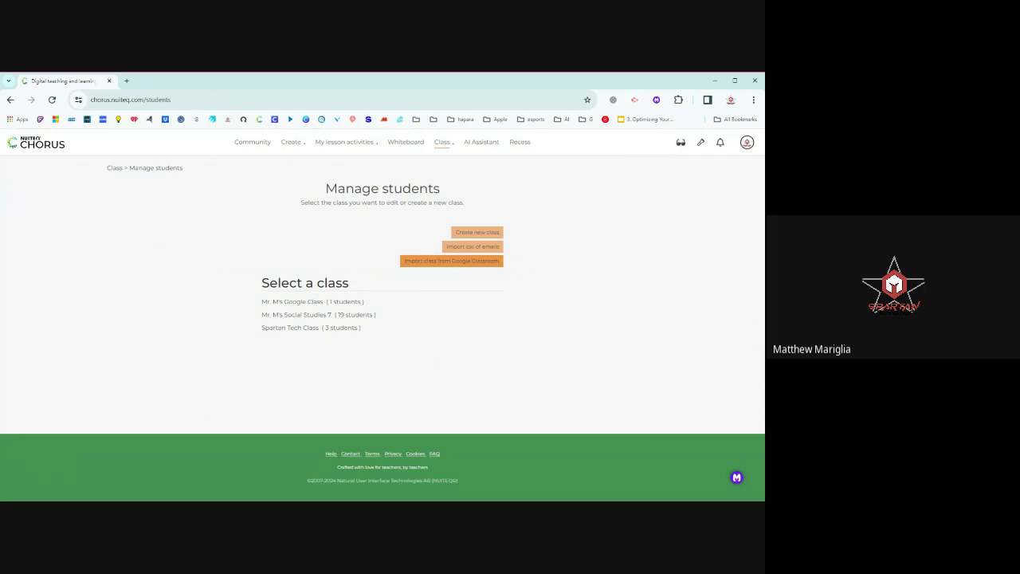
left_click(468, 263)
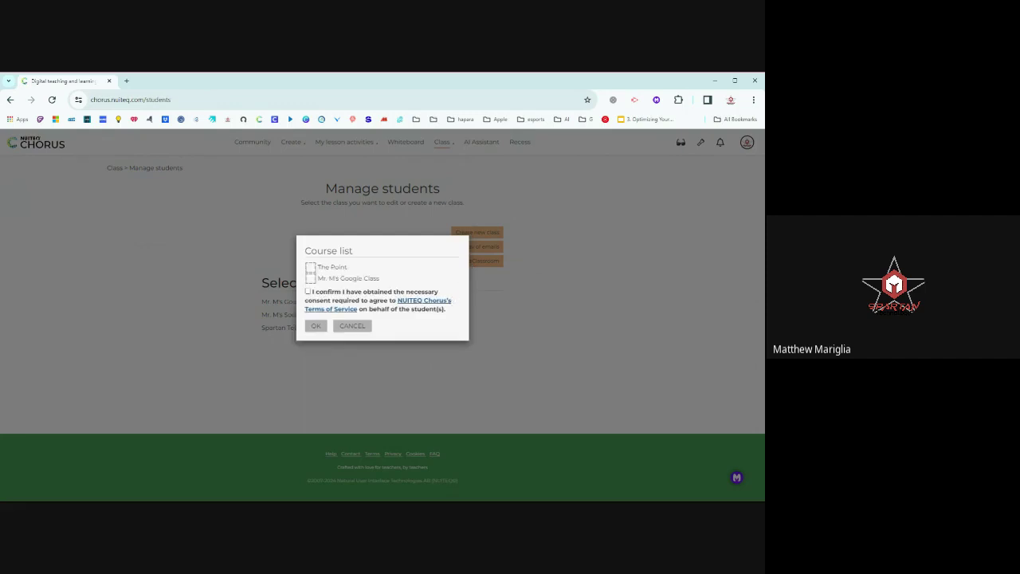
left_click(310, 279)
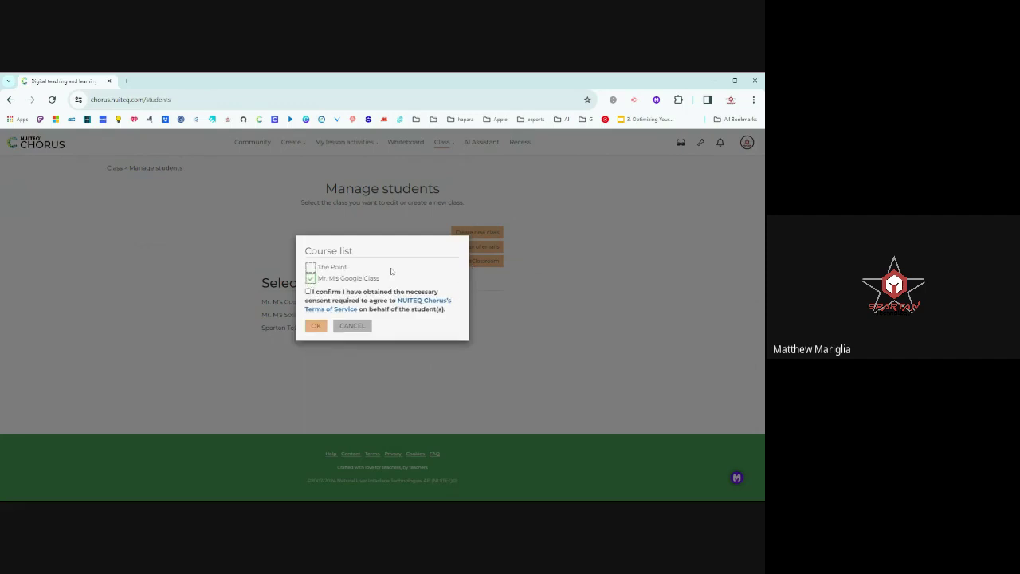
left_click(308, 292)
left_click(316, 326)
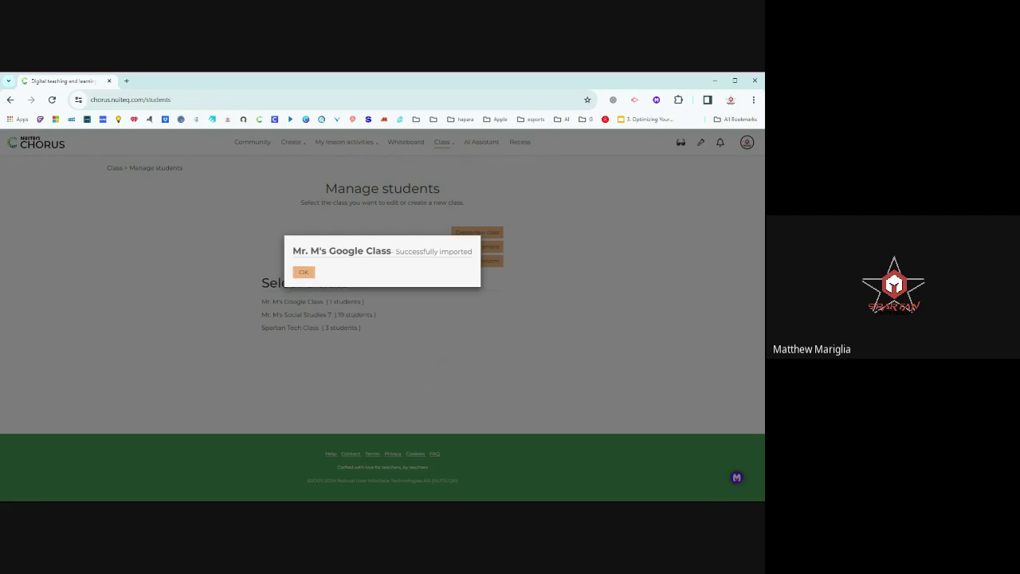
left_click(305, 274)
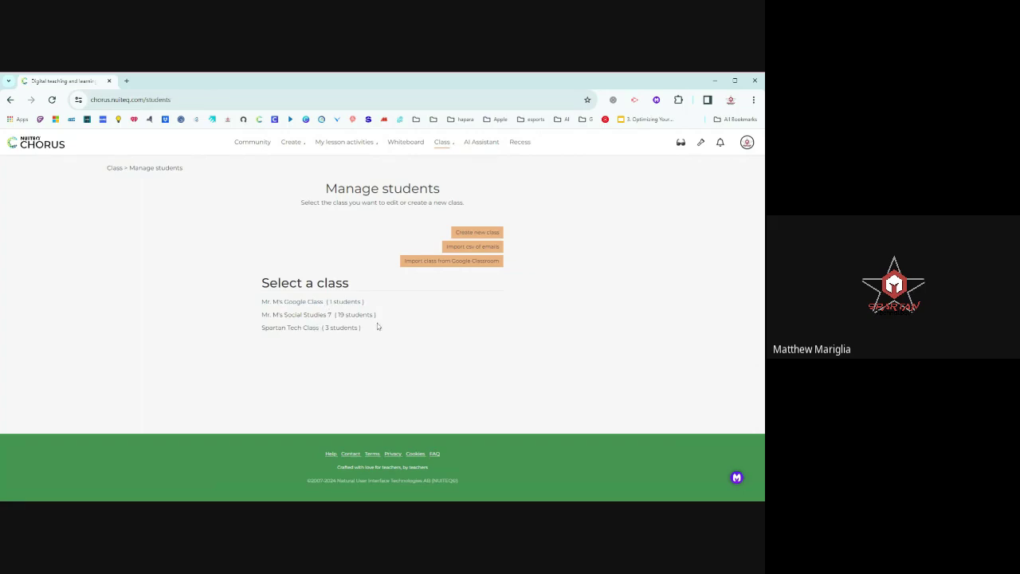
Review Spartan Tech Class progress, showing its US History Timeline Sentences assignment.
mouse_move(448, 155)
left_click(451, 194)
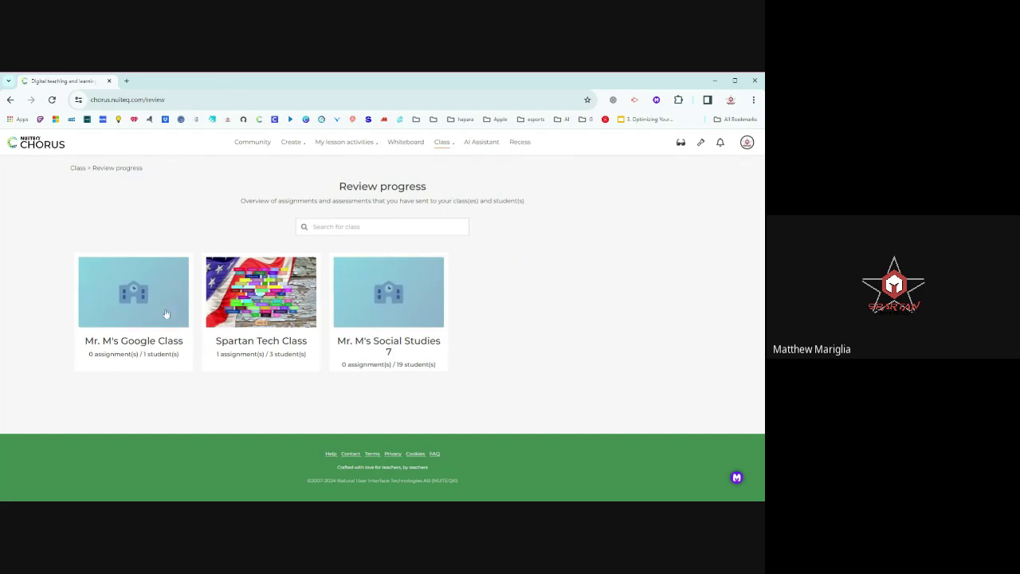
left_click(278, 315)
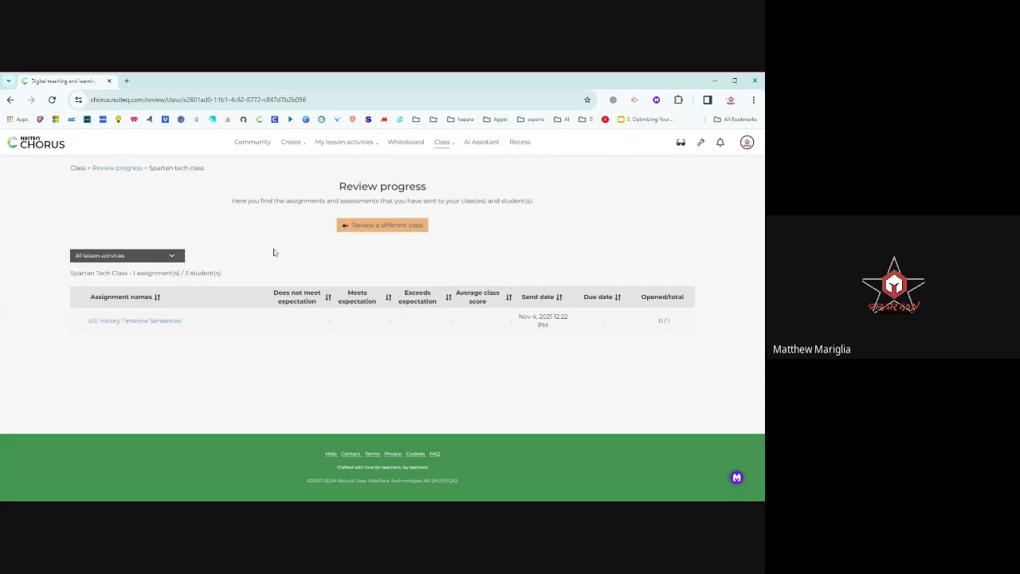
left_click(441, 144)
Create a new whiteboard document named 'Test 2'.
left_click(405, 143)
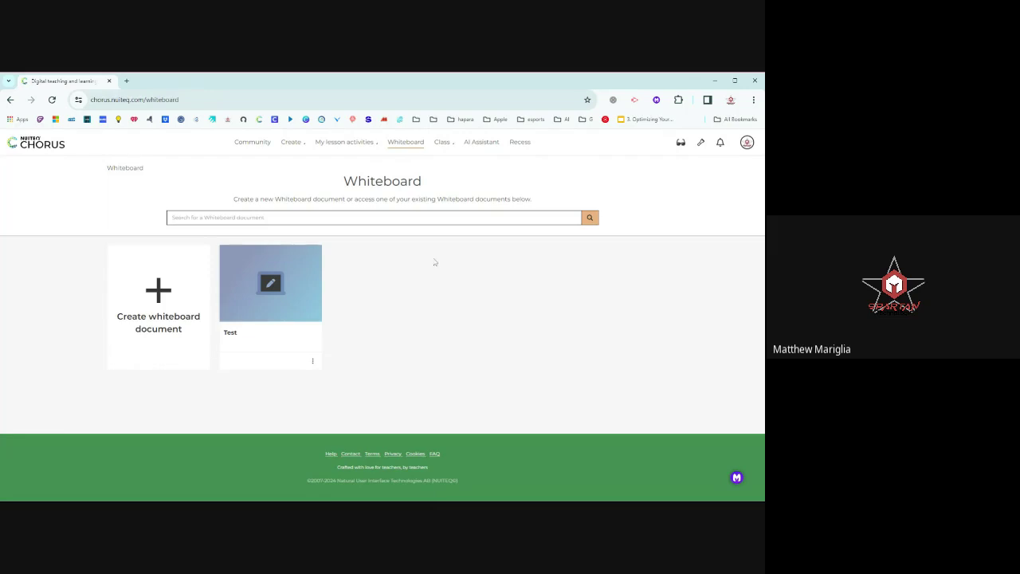
left_click(167, 297)
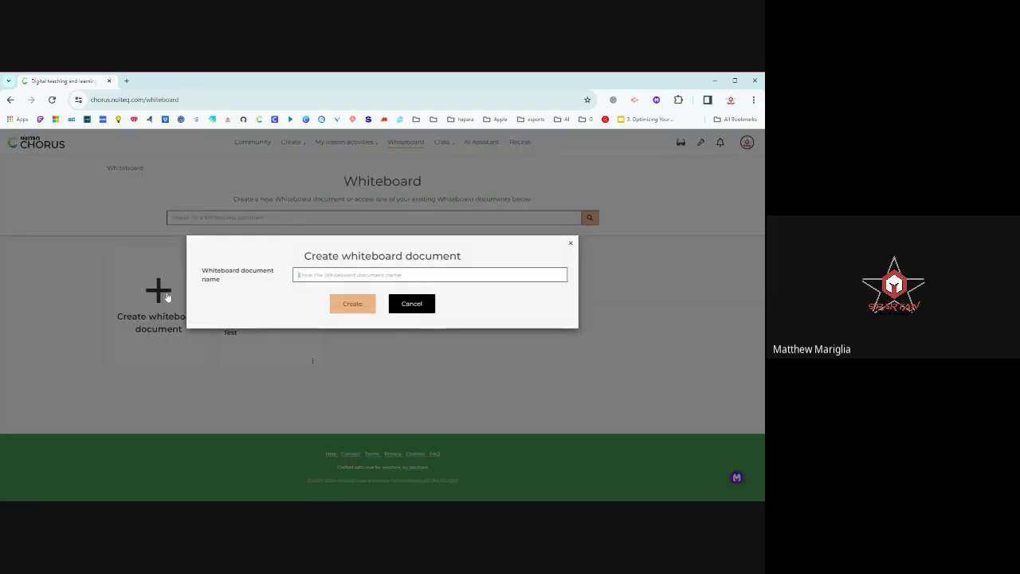
type("Tes")
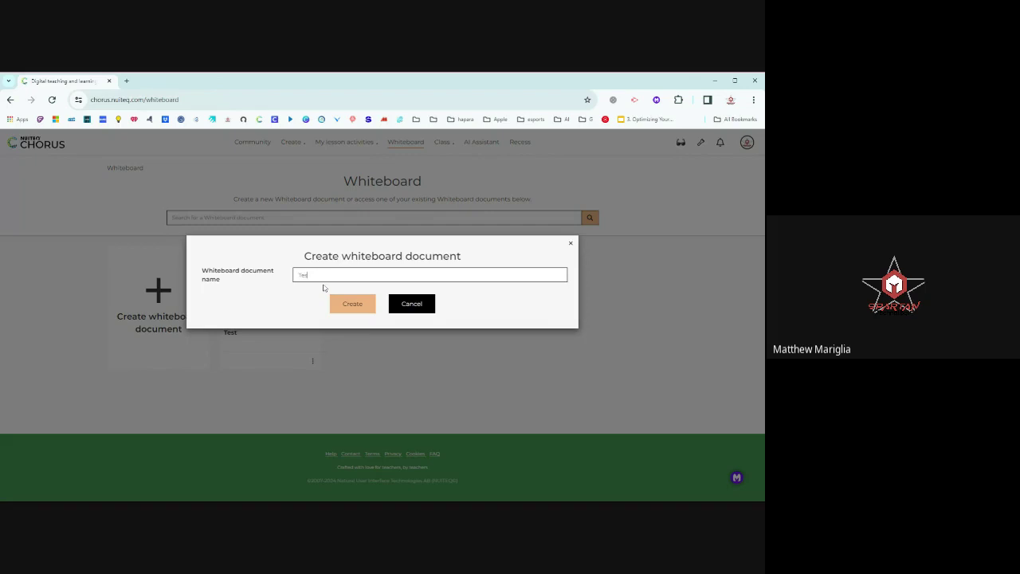
type("t 2")
left_click(345, 306)
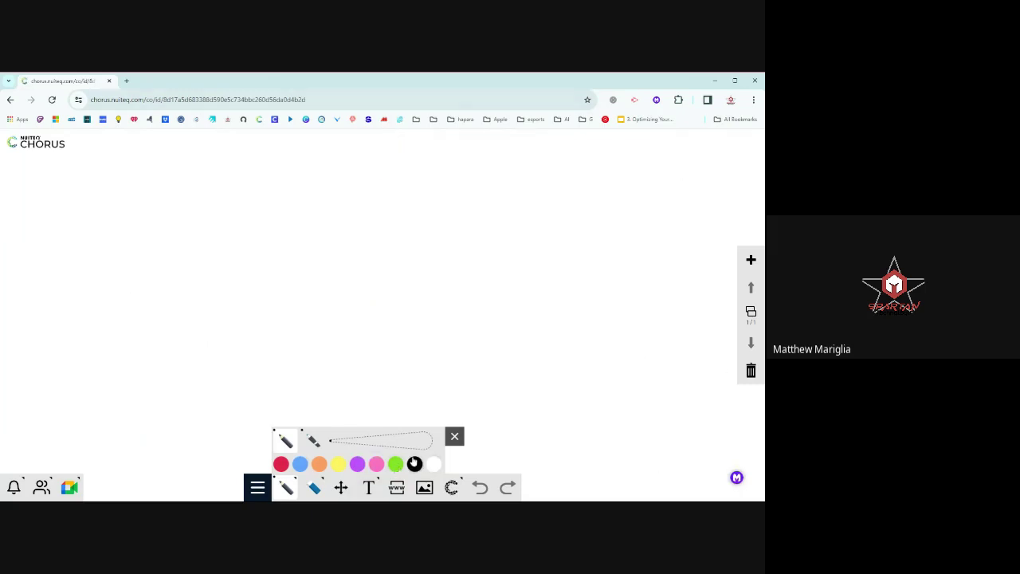
Scribble a handwritten name in black ink, then bring up the image source choices.
mouse_move(105, 206)
left_mouse_down()
mouse_move(104, 233)
mouse_move(111, 211)
mouse_move(109, 234)
mouse_move(153, 234)
mouse_move(156, 222)
mouse_move(185, 232)
mouse_move(193, 204)
mouse_move(196, 230)
mouse_move(244, 235)
mouse_move(245, 222)
mouse_move(157, 203)
left_mouse_up()
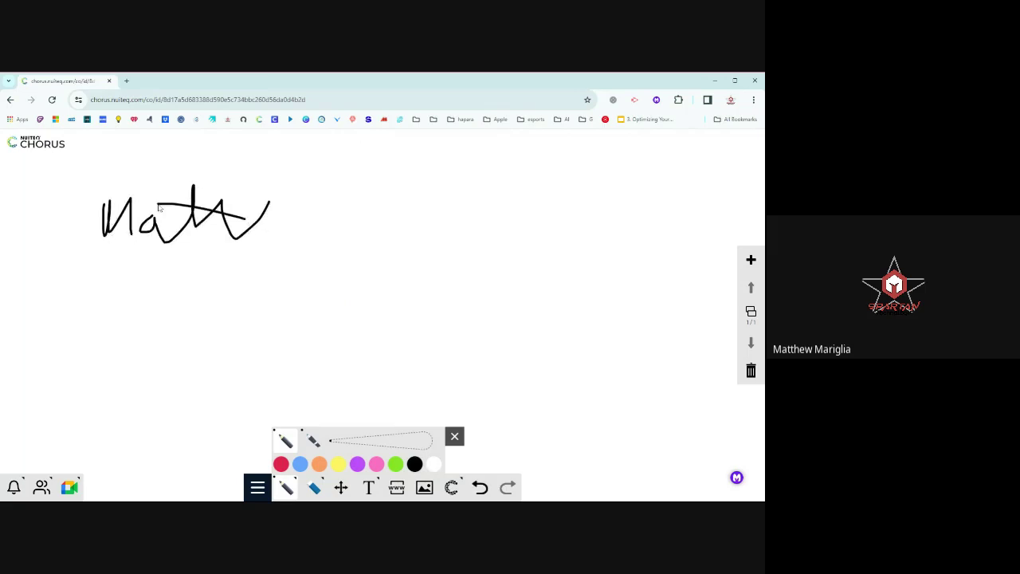
left_click(454, 436)
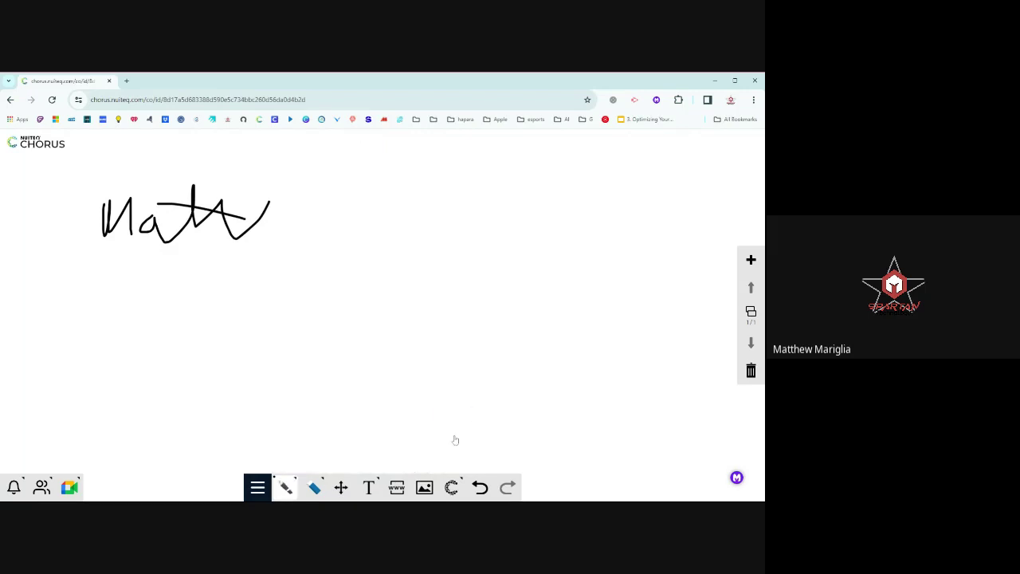
left_click(453, 486)
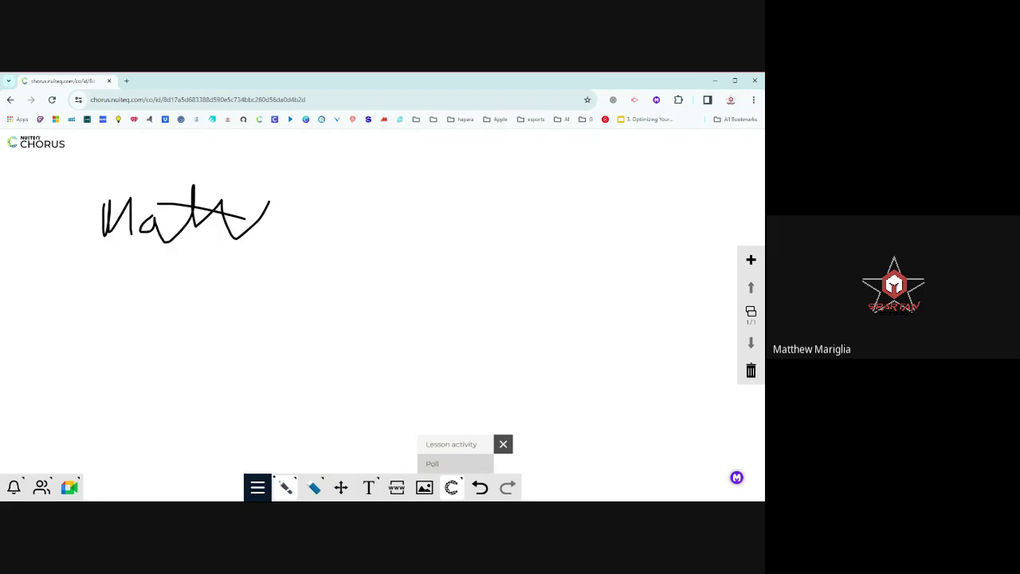
left_click(424, 487)
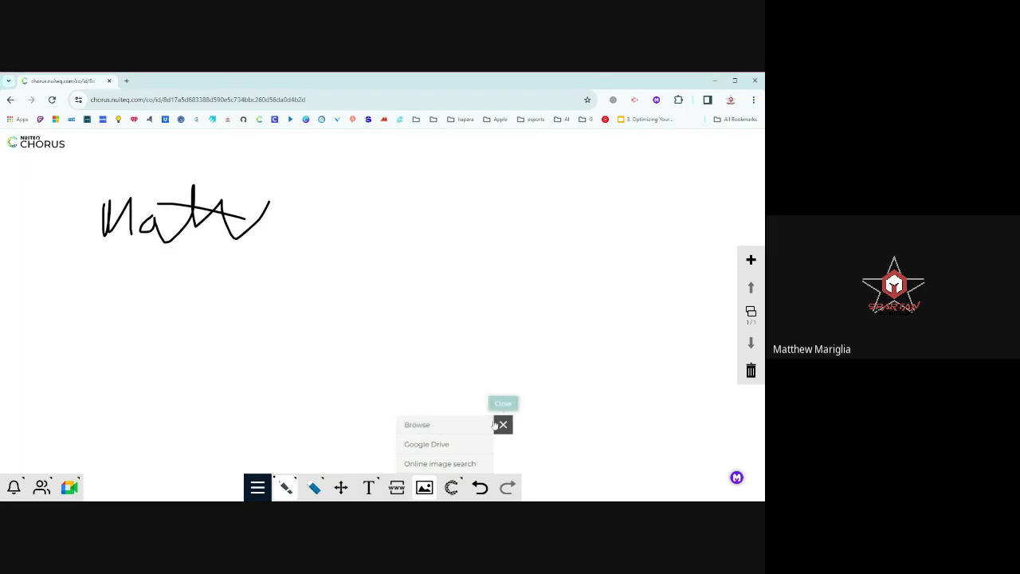
Try inserting from Google Drive, then run an online image search for a name.
left_click(469, 447)
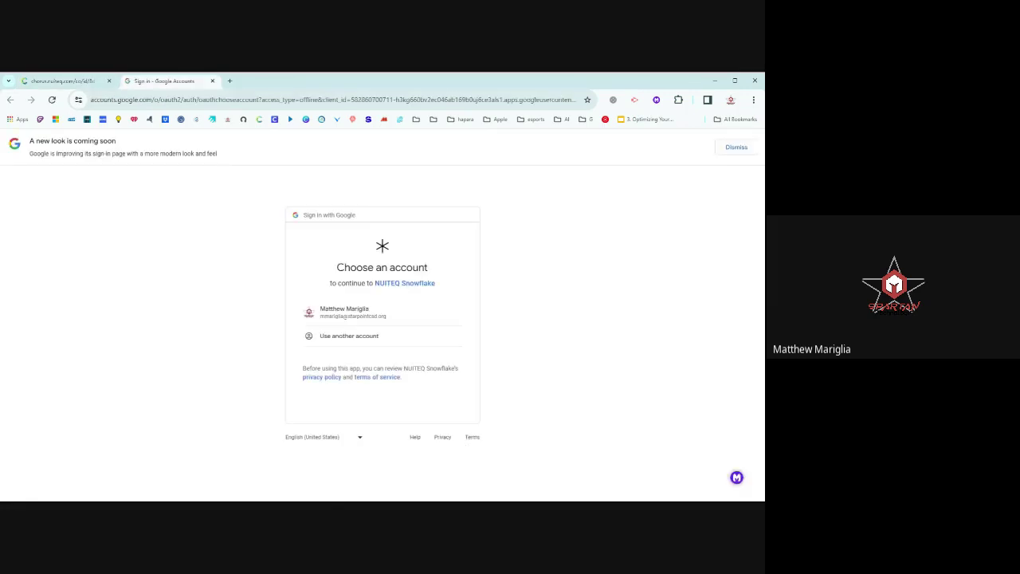
left_click(394, 313)
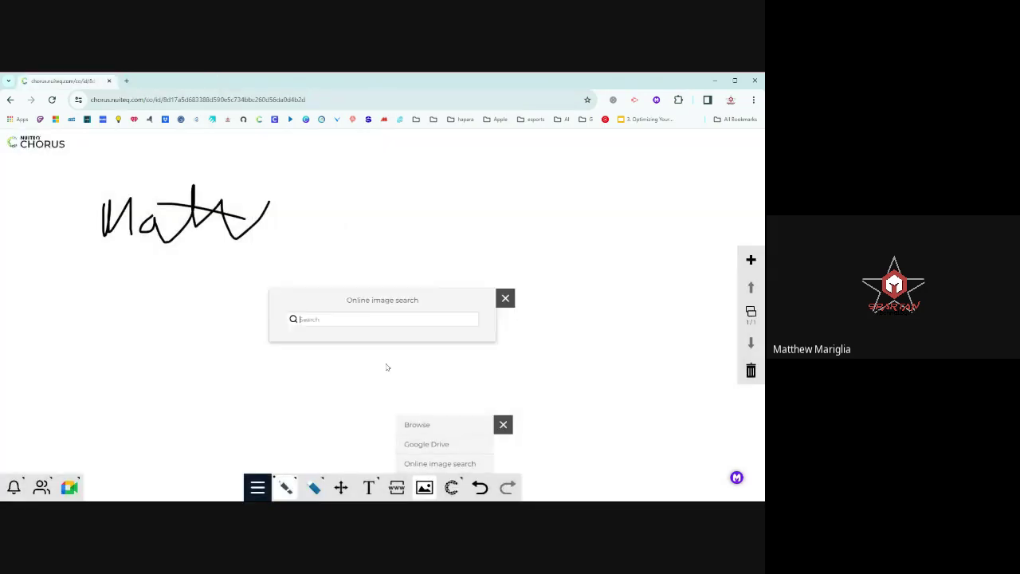
type("joush allen")
key("Return")
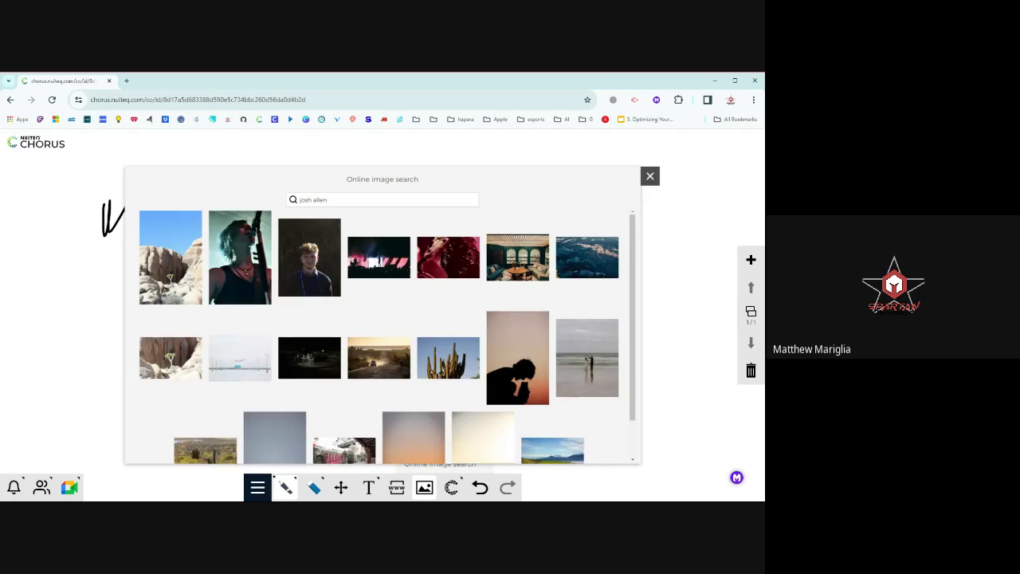
Refine the image search wording, browse results, and close without inserting anything.
left_click_drag(328, 200, 281, 203)
type("i")
type("osh")
type("ls")
key("Return")
scroll(419, 268, "down", 2)
scroll(420, 269, "up", 2)
left_click(650, 175)
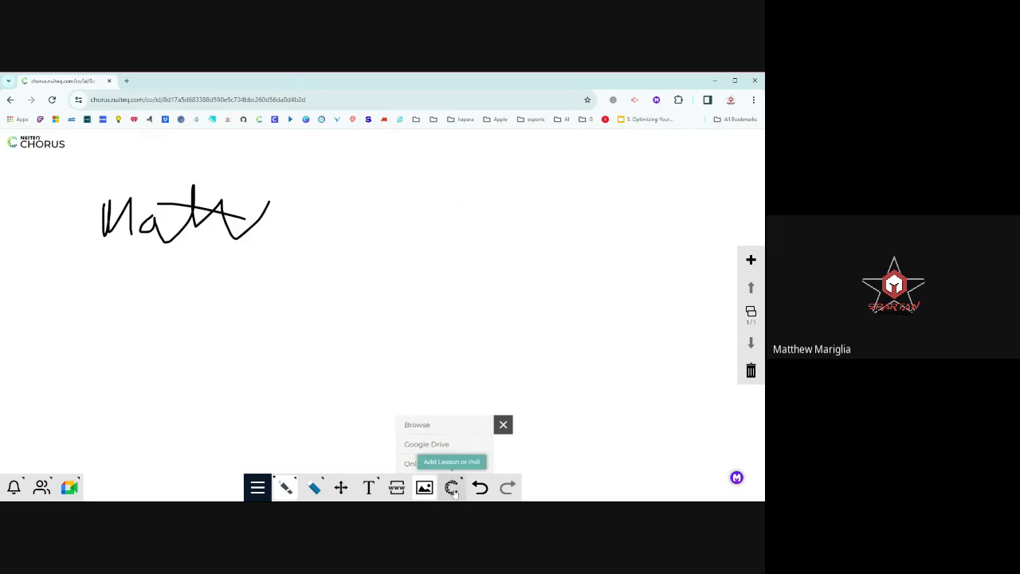
Embed the 3x+1 YouTube video from a Mathematics search below the handwriting.
left_click(396, 488)
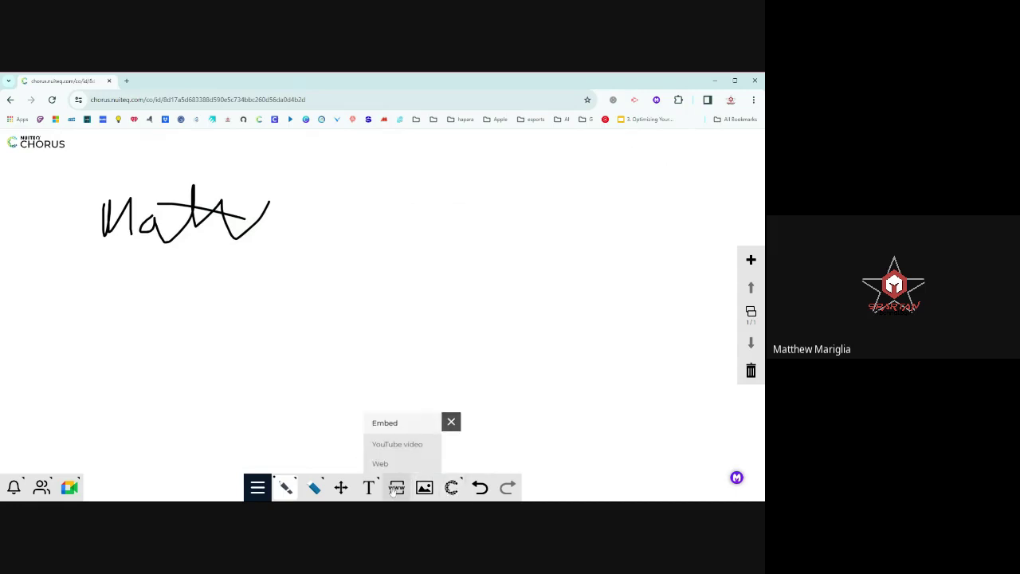
left_click(397, 443)
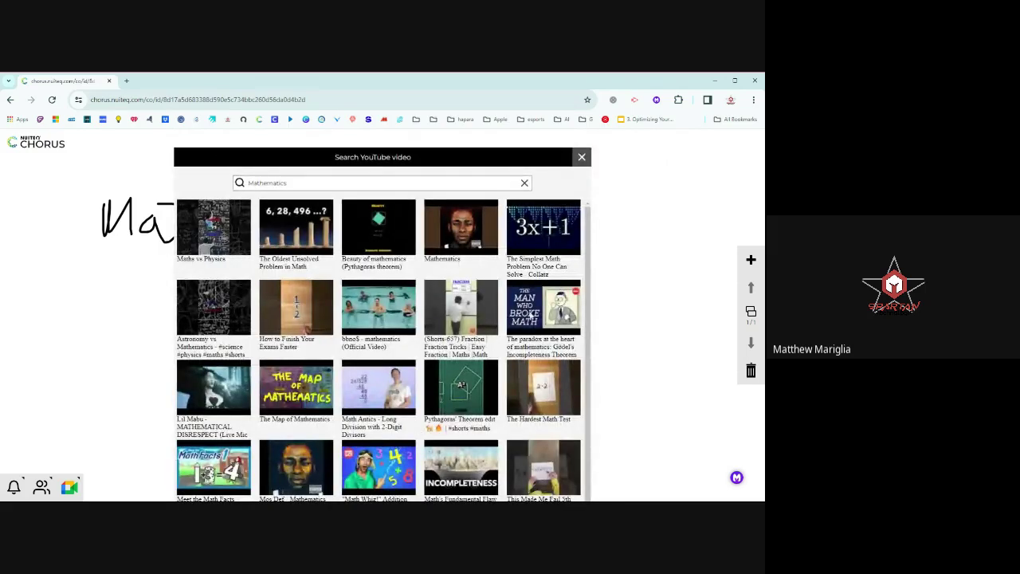
left_click(529, 210)
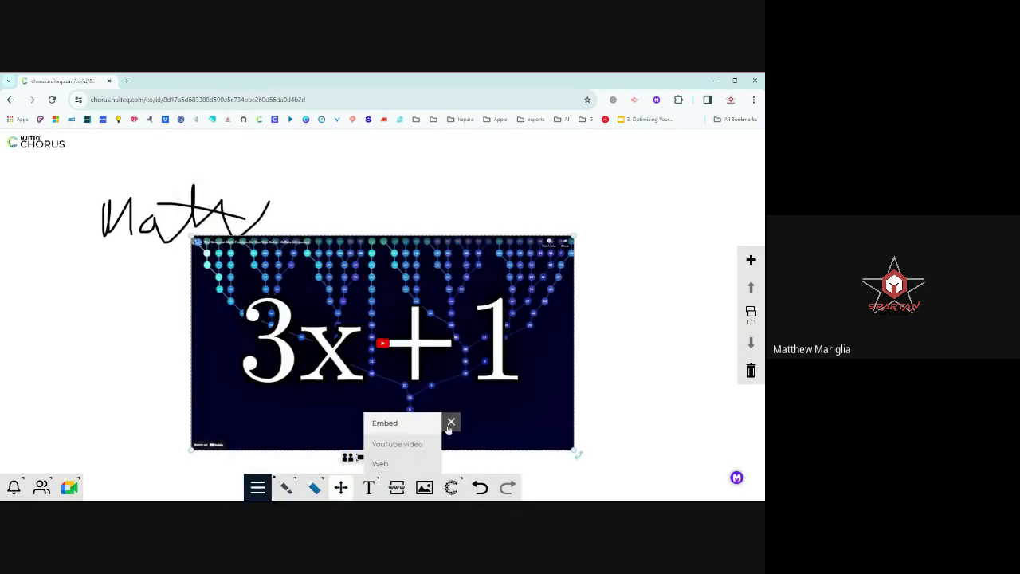
left_click(451, 421)
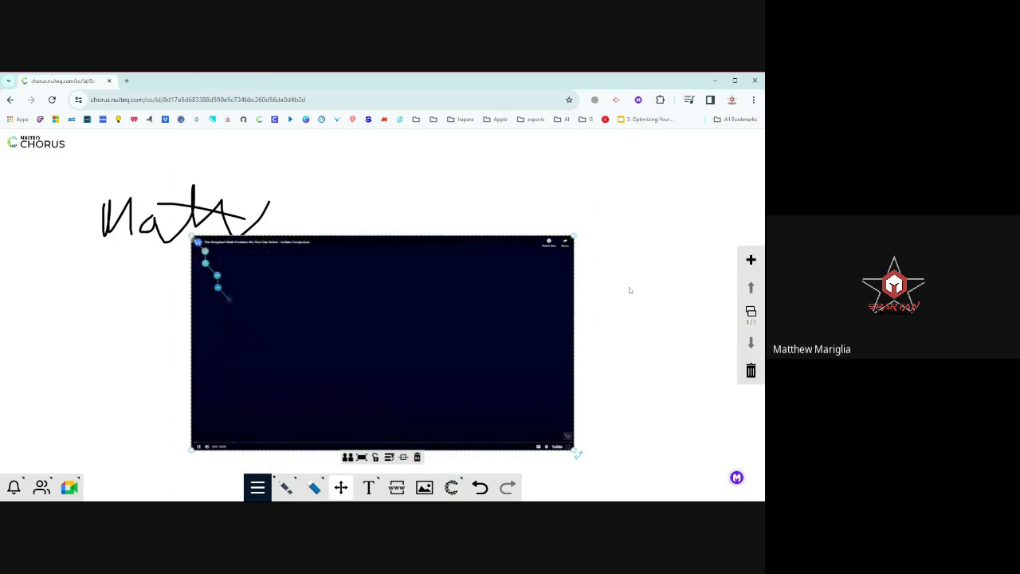
Pause the 3x+1 video, move it to the upper right, and enlarge it.
left_click(205, 448)
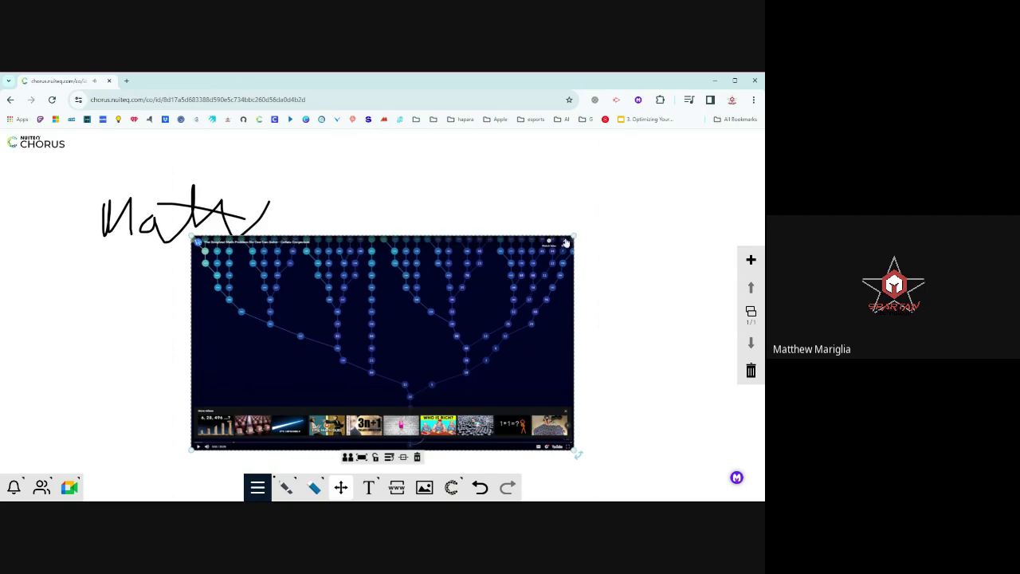
left_click_drag(572, 237, 359, 356)
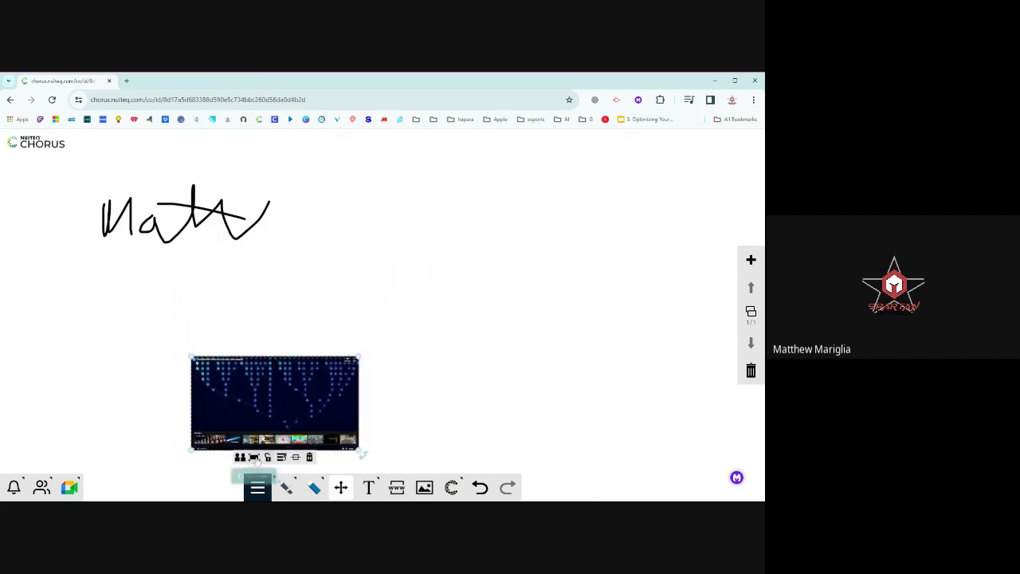
left_click(334, 459)
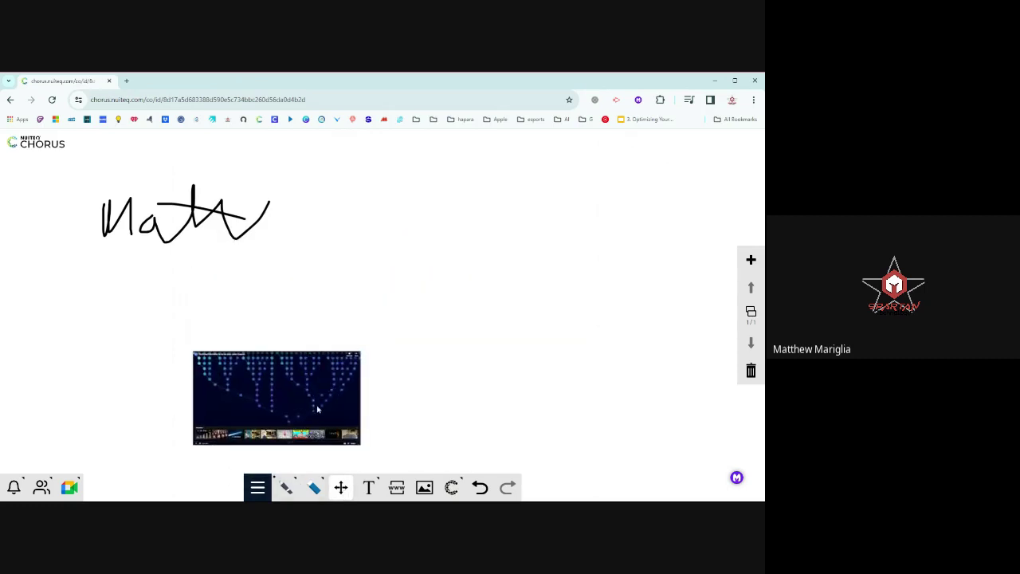
left_click_drag(313, 398, 667, 240)
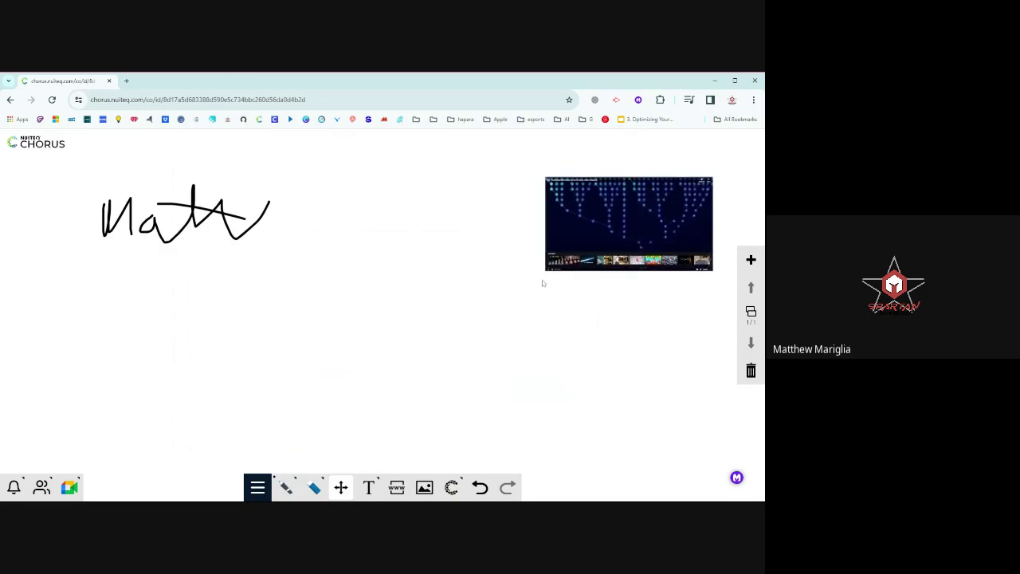
left_click(565, 252)
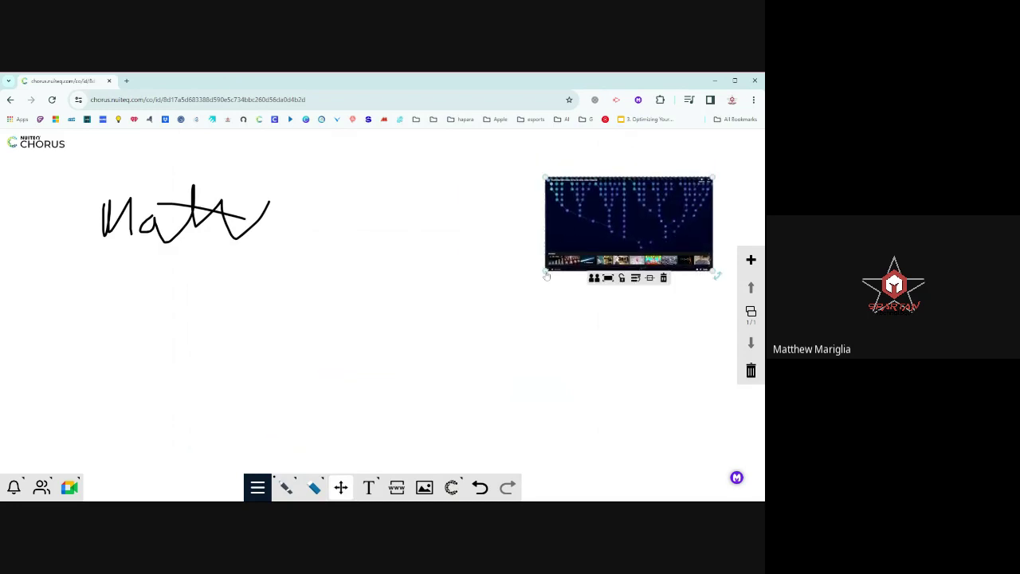
left_click_drag(546, 276, 396, 409)
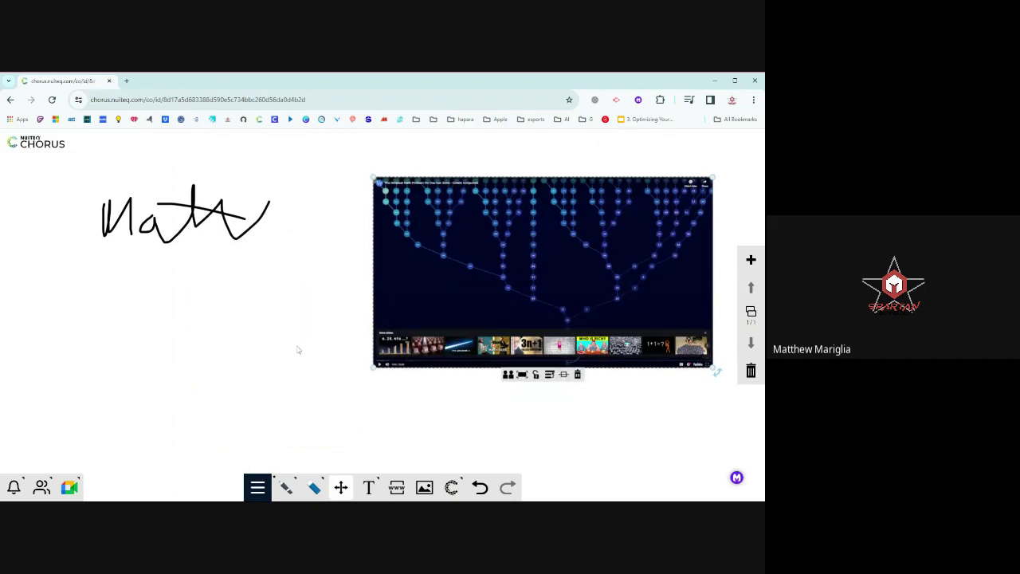
Draw a placeholder 'Text' box just below the video and select it.
left_click(368, 487)
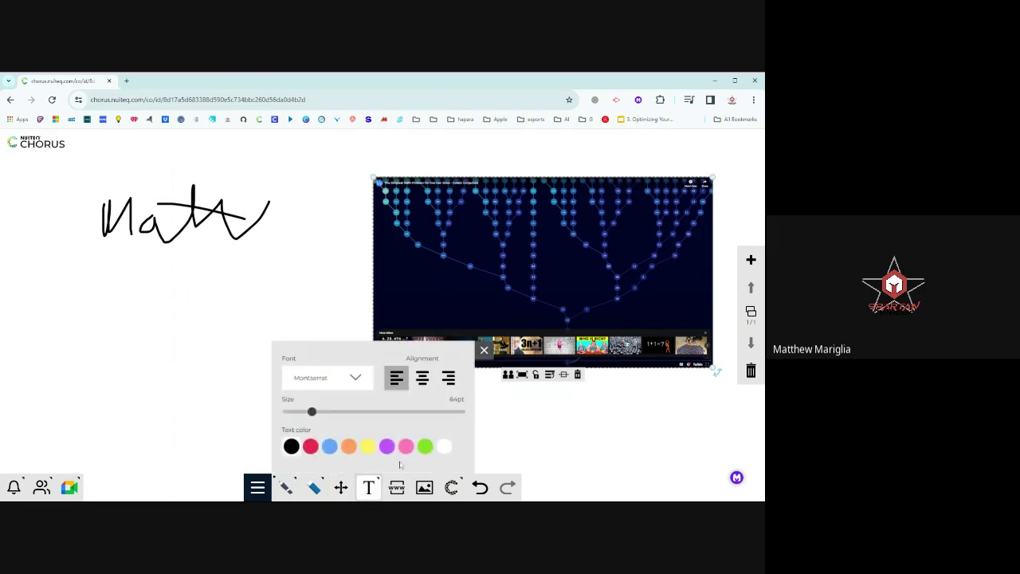
left_click_drag(446, 369, 586, 459)
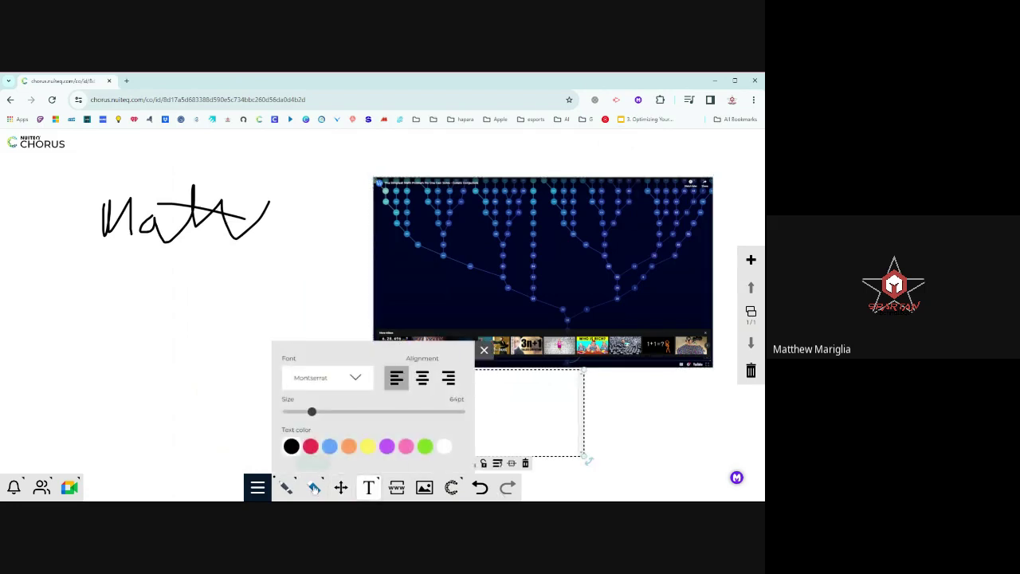
left_click(341, 487)
left_click(586, 455)
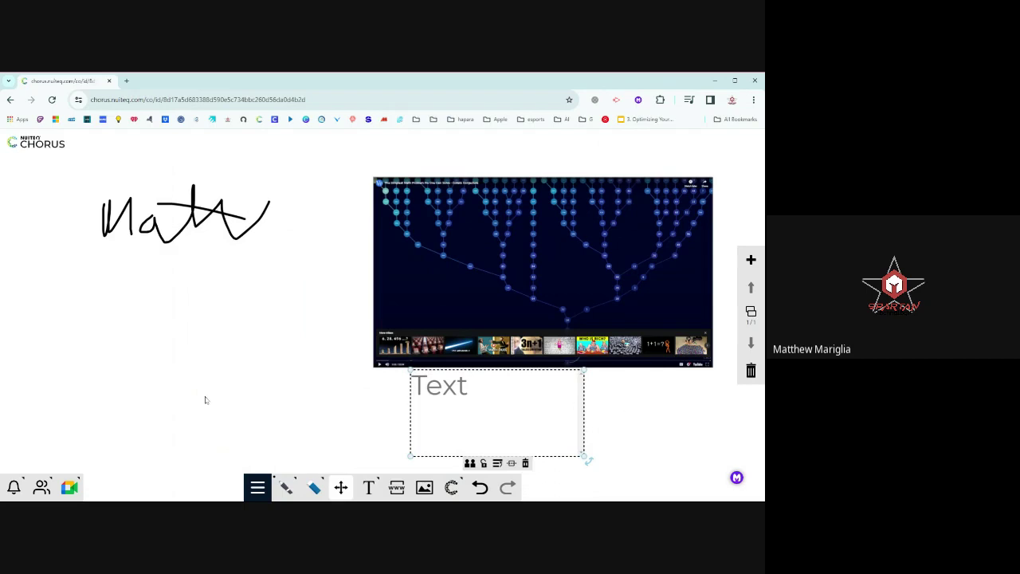
left_click(70, 489)
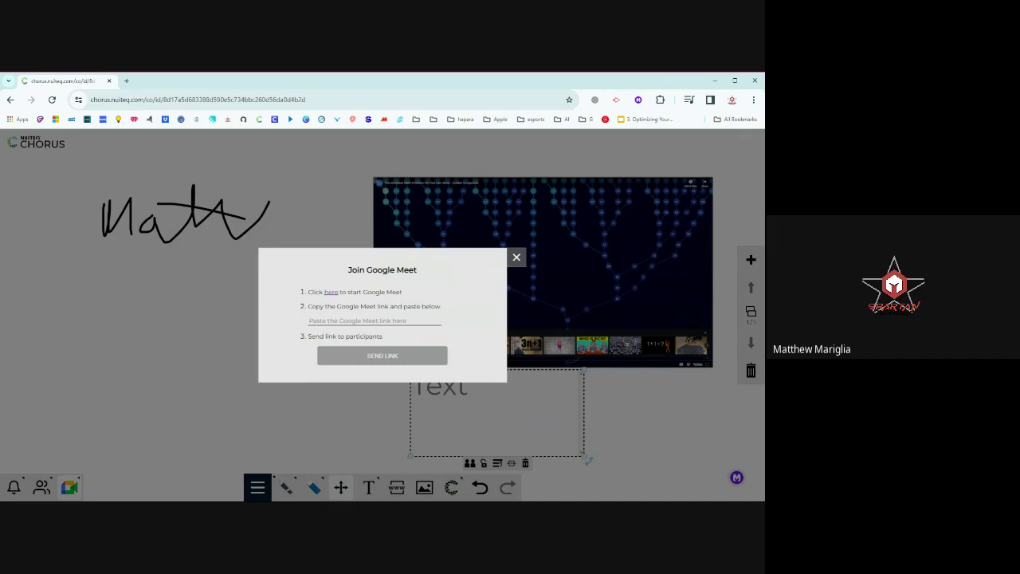
left_click(516, 257)
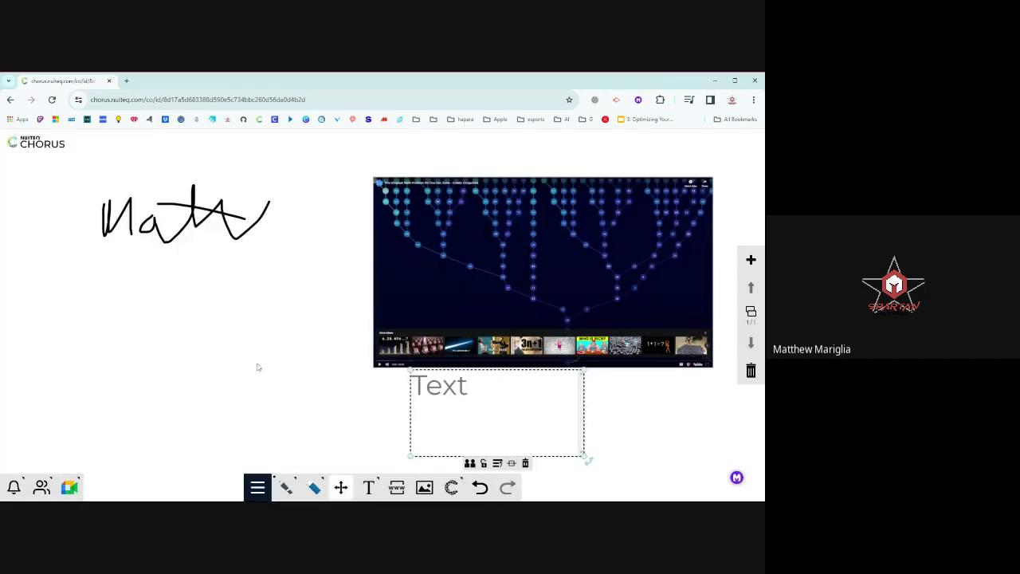
left_click(13, 487)
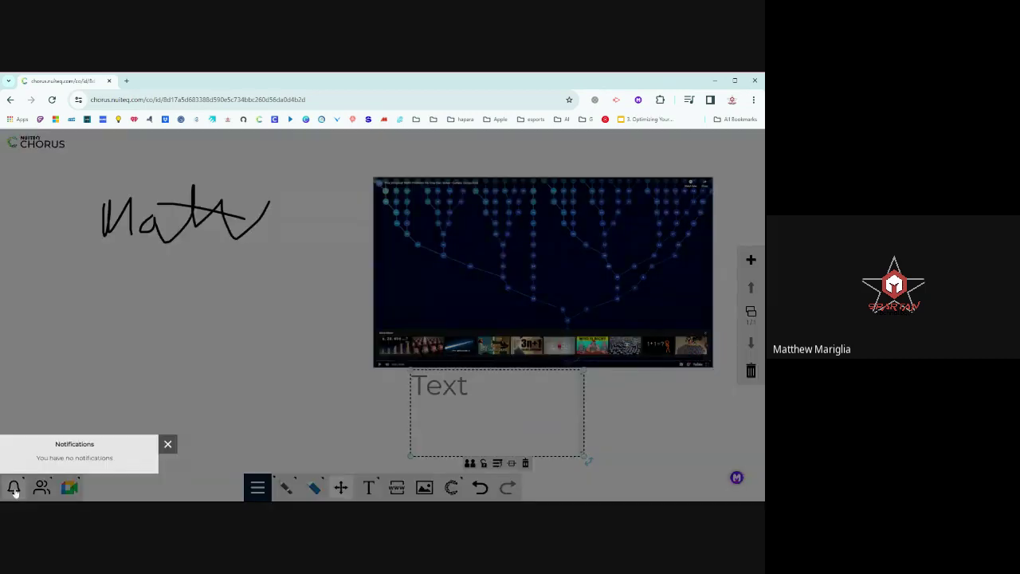
left_click(167, 445)
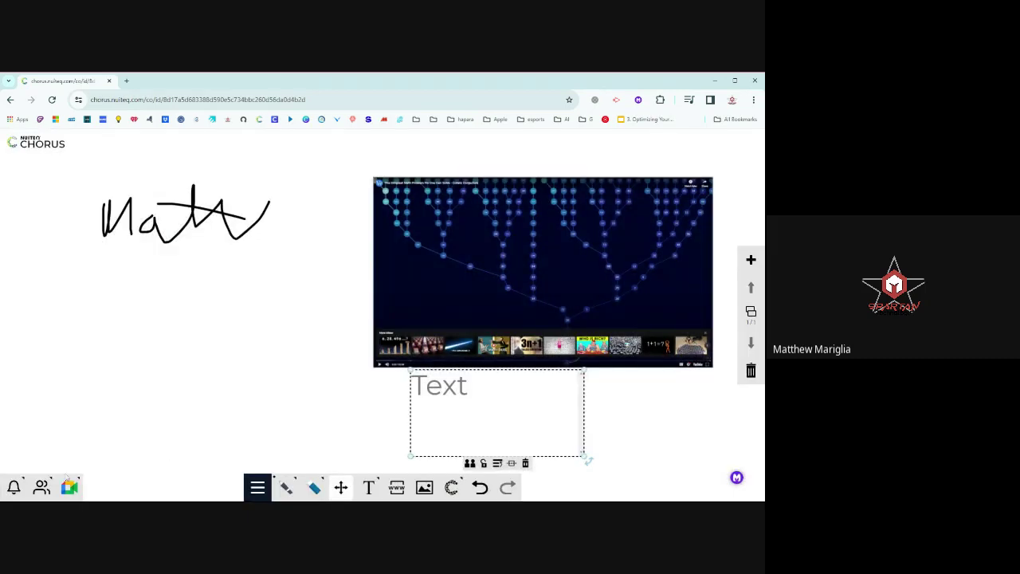
left_click(43, 488)
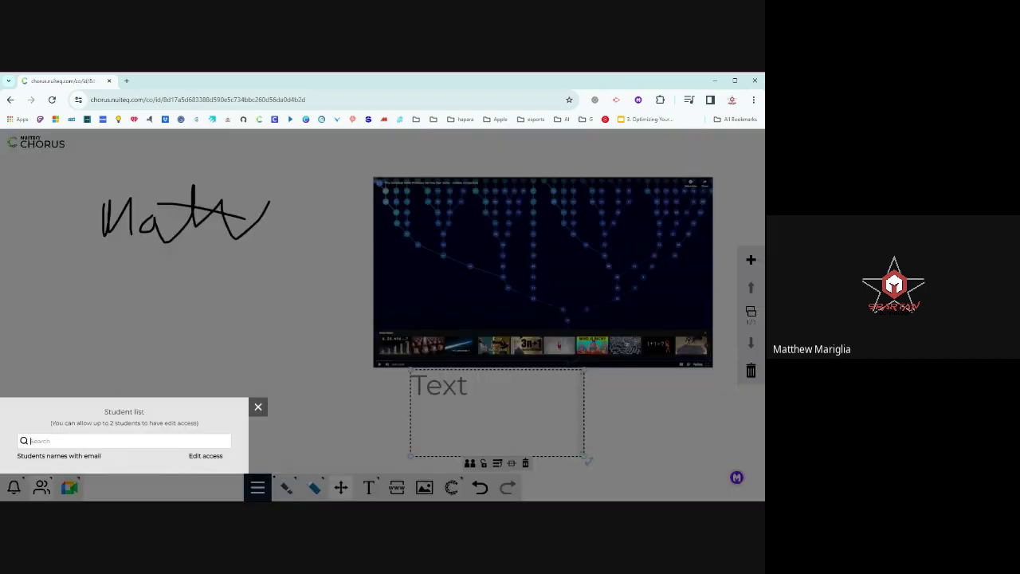
left_click(258, 408)
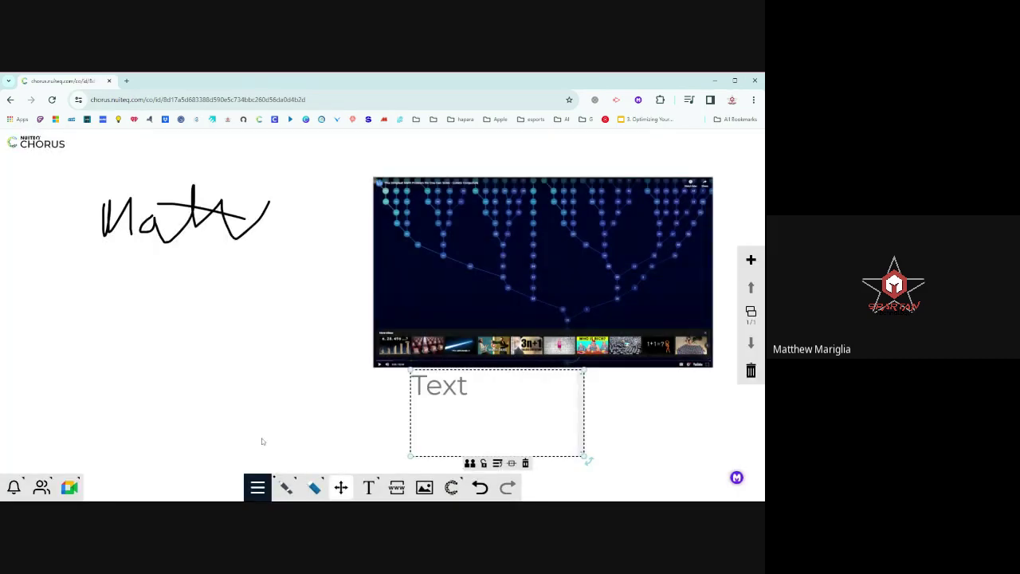
Turn student page navigation on and back off in the board menu, then return to the whiteboard list.
left_click(257, 487)
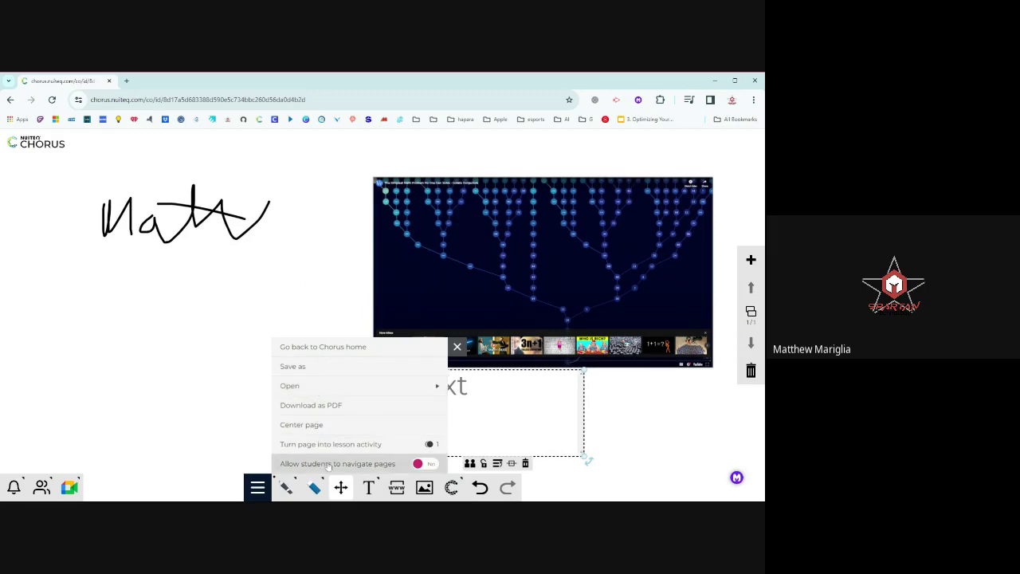
left_click(427, 466)
left_click(423, 466)
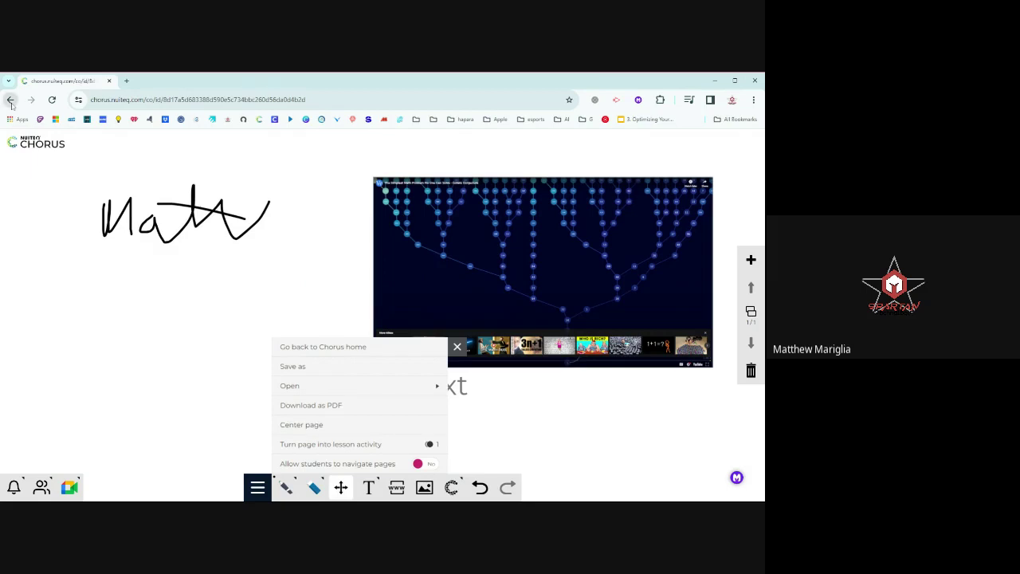
left_click(10, 100)
Dismiss the new whiteboard document prompt and scroll through the saved lesson activities grid.
left_click(409, 304)
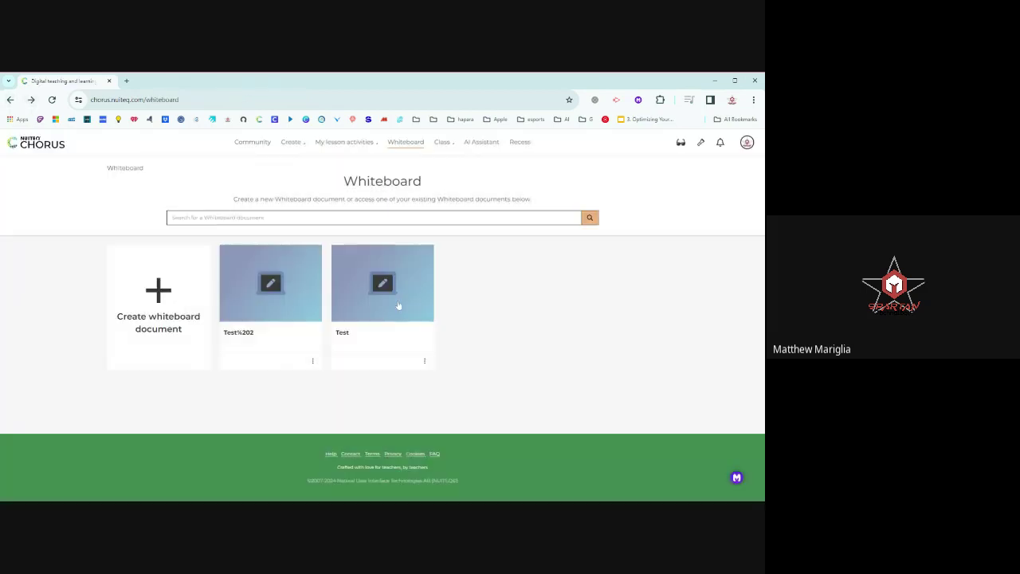
mouse_move(356, 148)
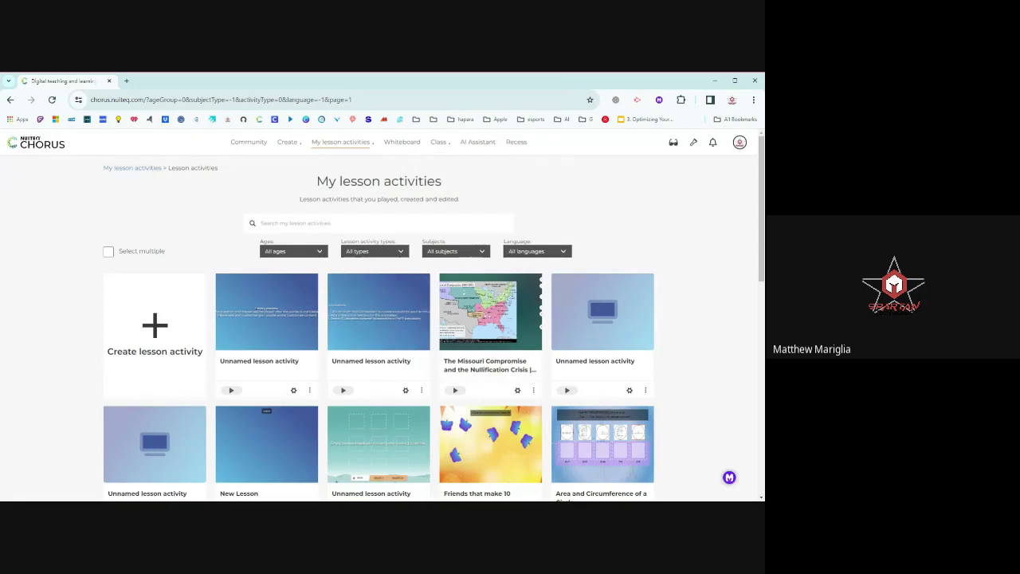
scroll(547, 287, "down", 2)
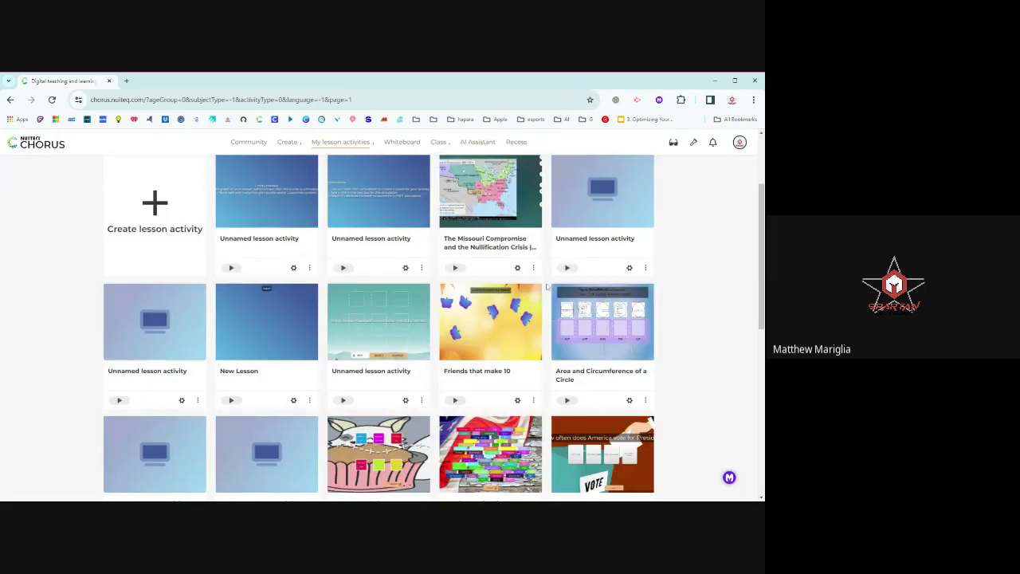
scroll(546, 287, "down", 4)
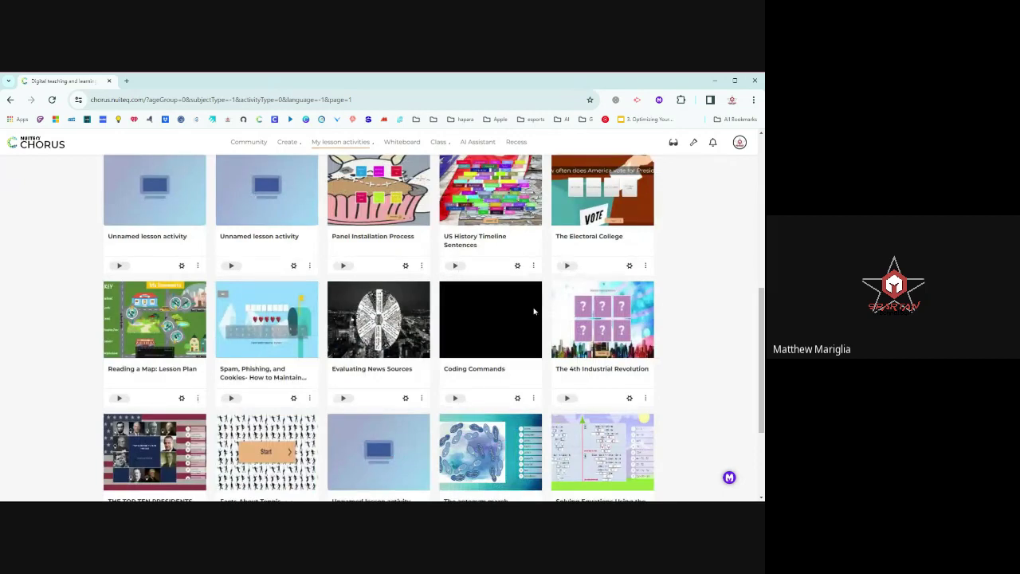
scroll(534, 311, "up", 6)
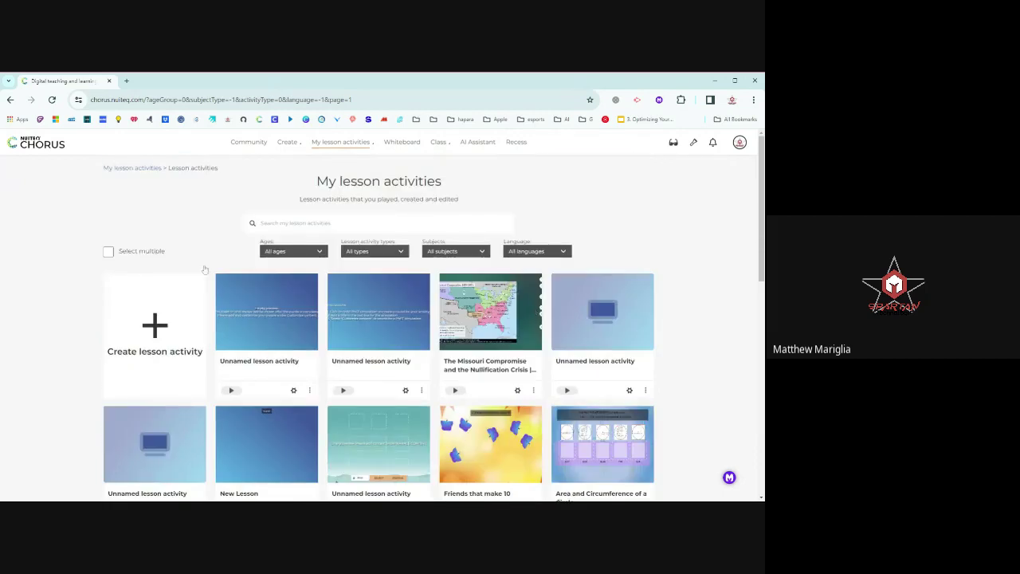
Look through the Create options and the kinds of saved lesson content.
left_click(290, 143)
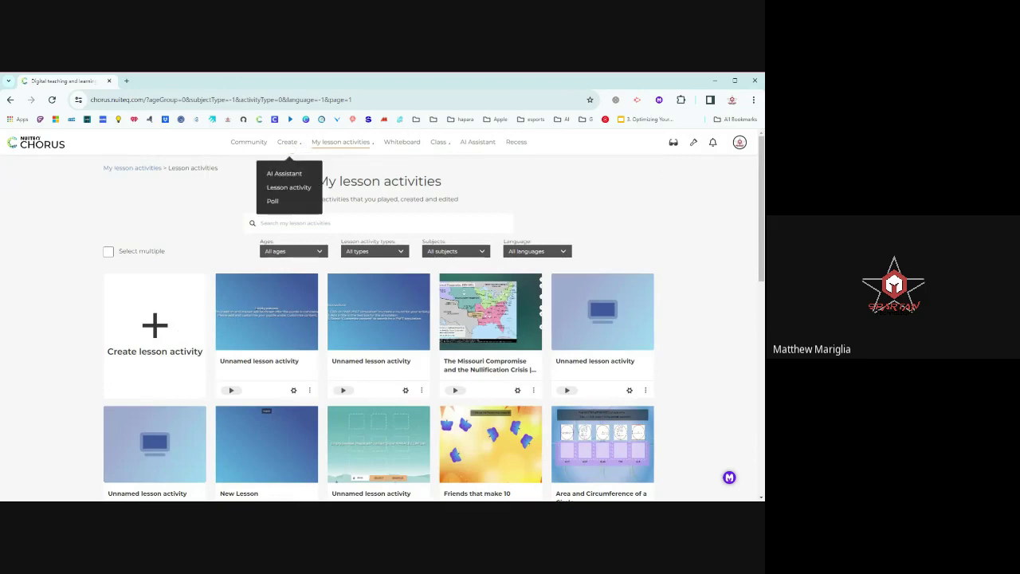
left_click(358, 143)
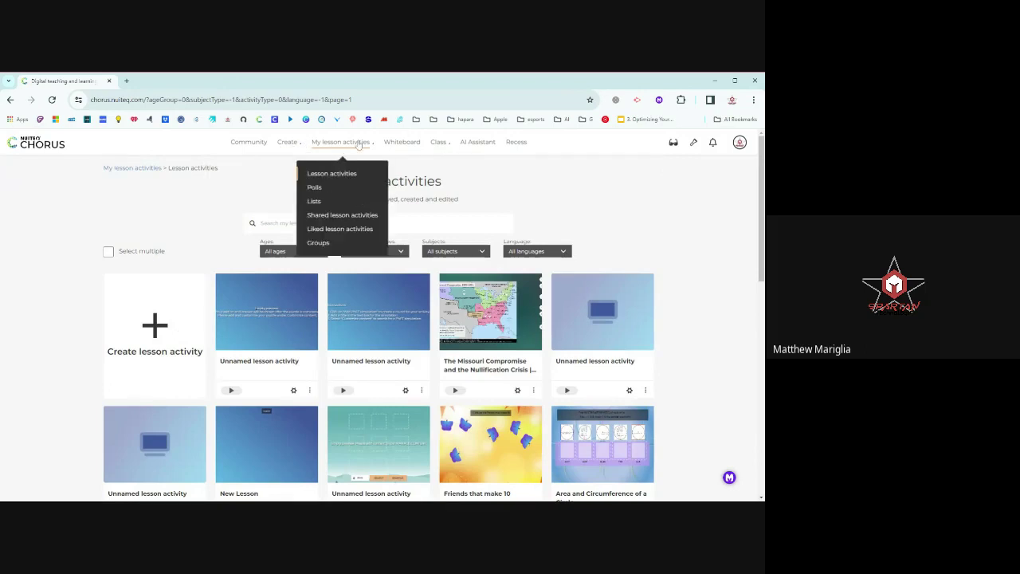
left_click(292, 143)
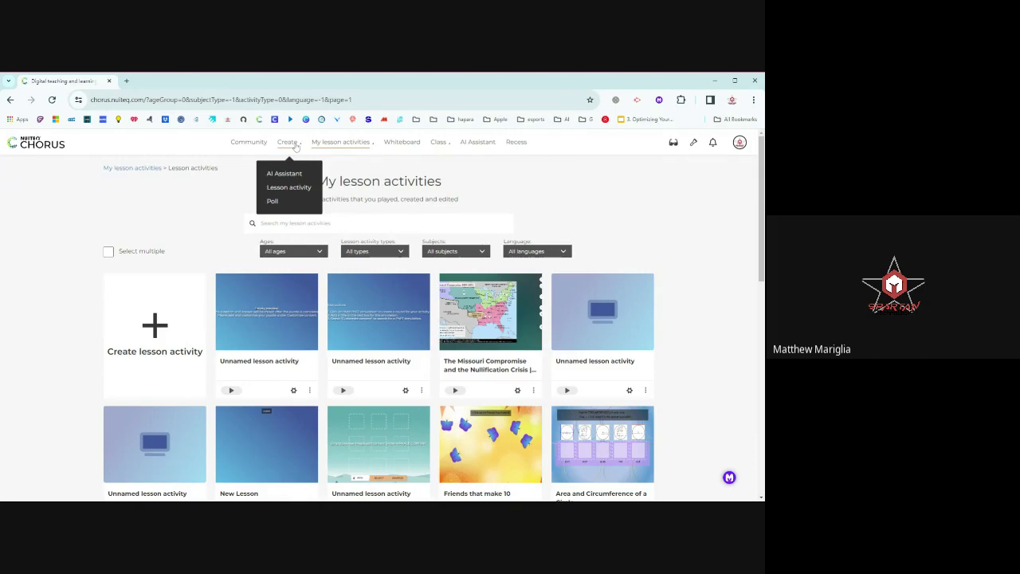
Start a new lesson activity, switching it to Assessment mode and back to Practice.
left_click(290, 188)
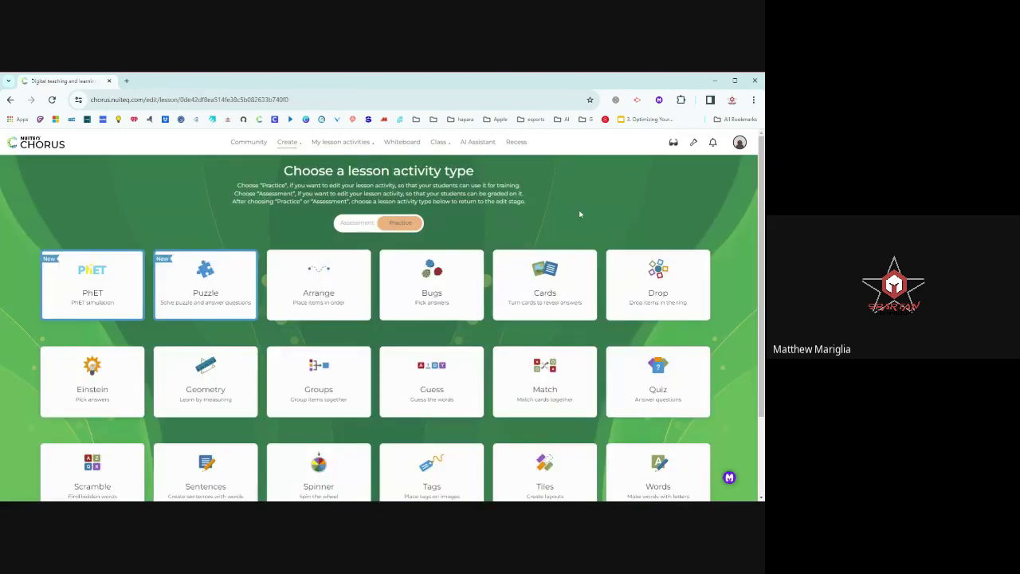
scroll(605, 231, "down", 1)
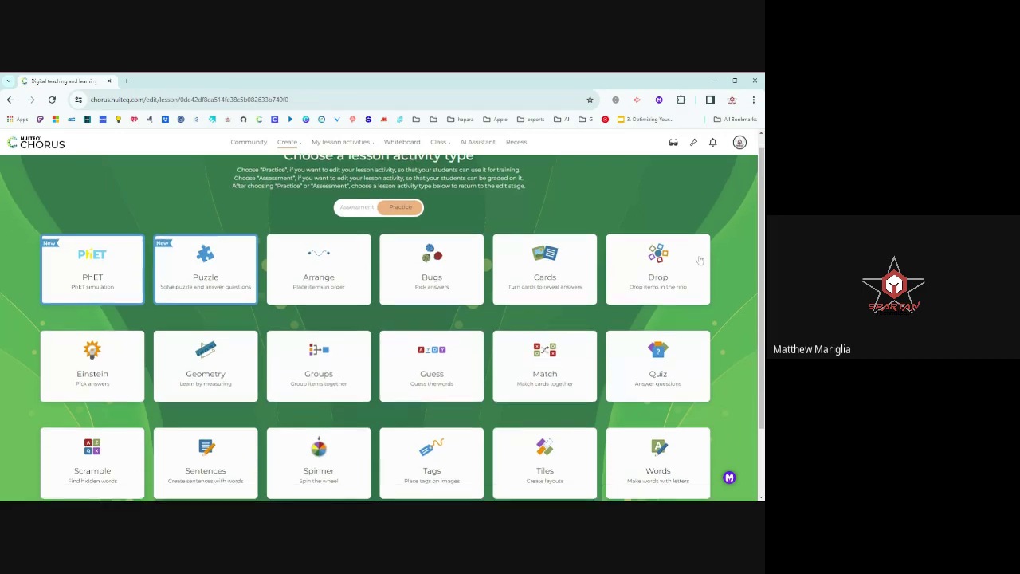
left_click(356, 207)
left_click(403, 207)
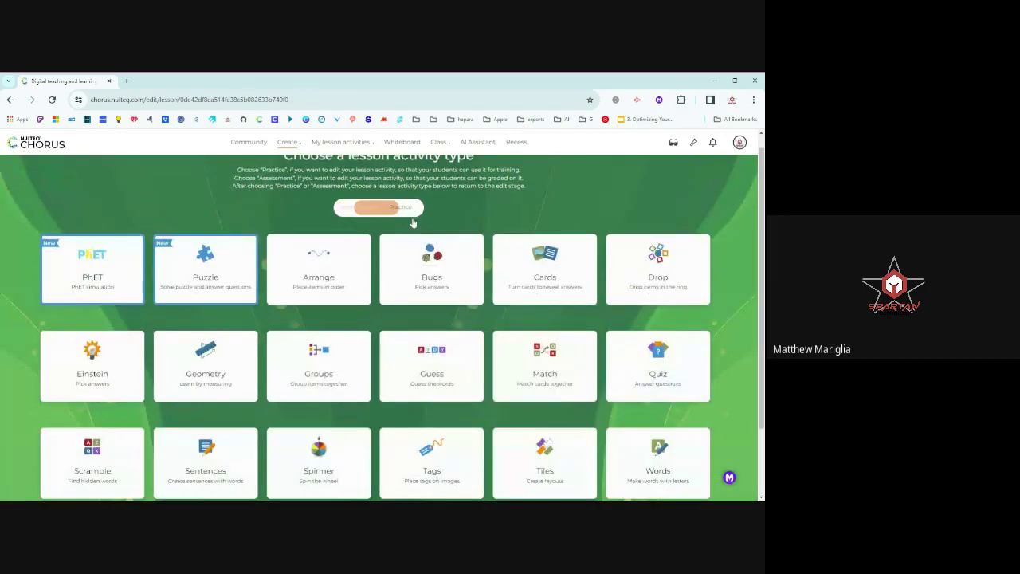
Add a PhET simulation round titled 'Science' and add a second round.
left_click(93, 275)
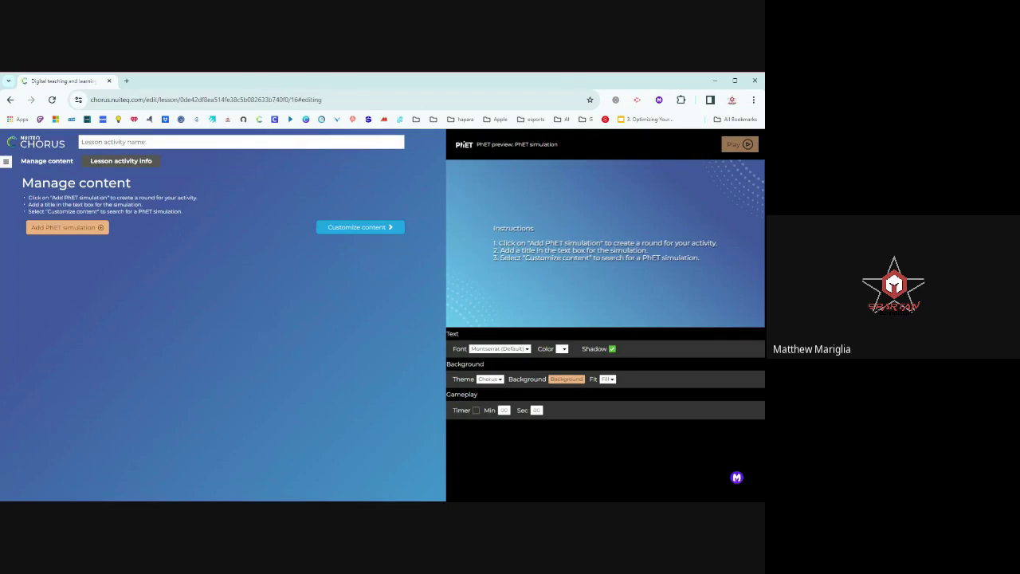
left_click(74, 230)
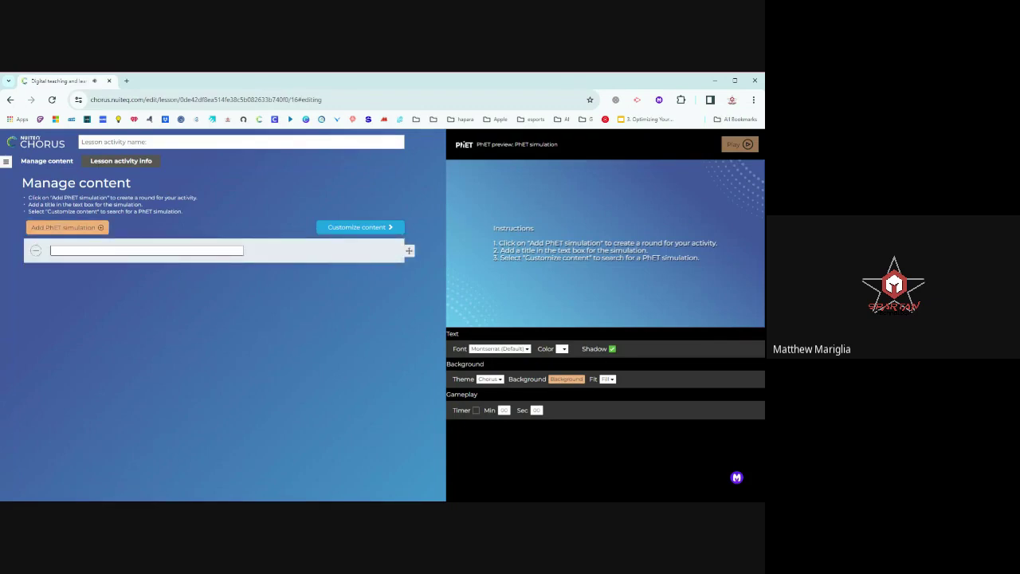
type("Scien")
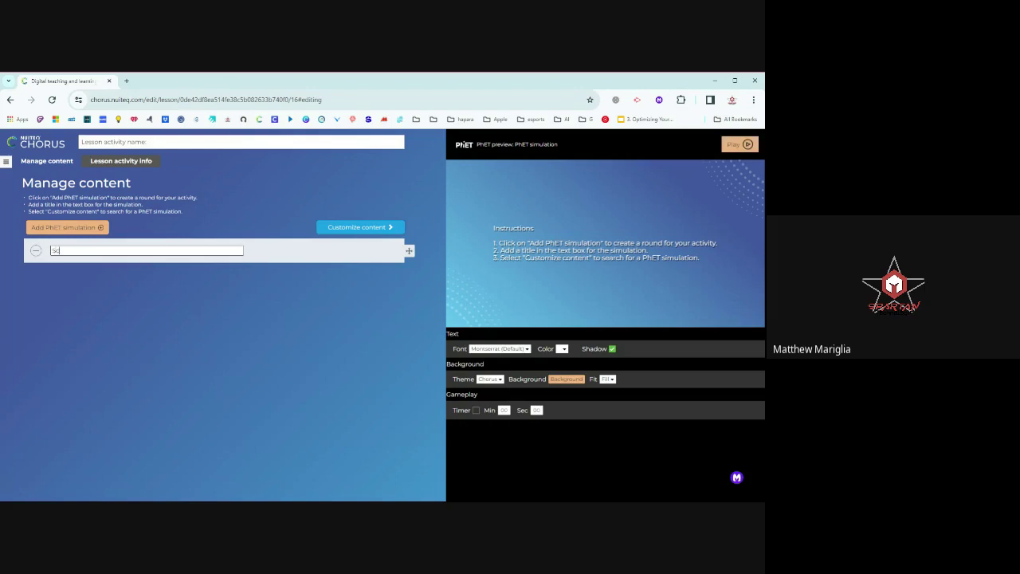
key("BackSpace")
key("BackSpace")
type("ence")
key("Return")
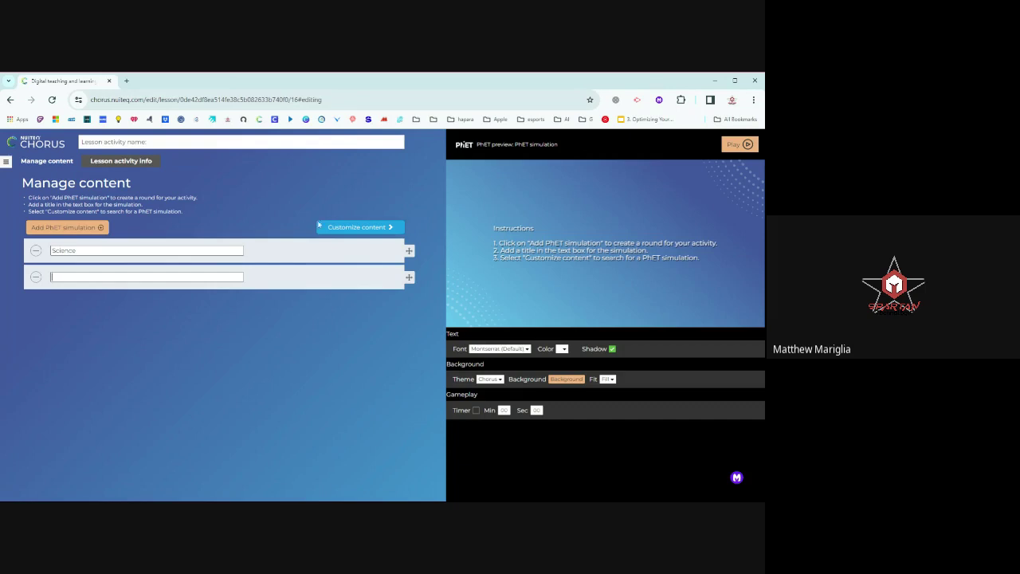
Set the Science round's simulation to Acid-Base Solutions.
left_click(320, 227)
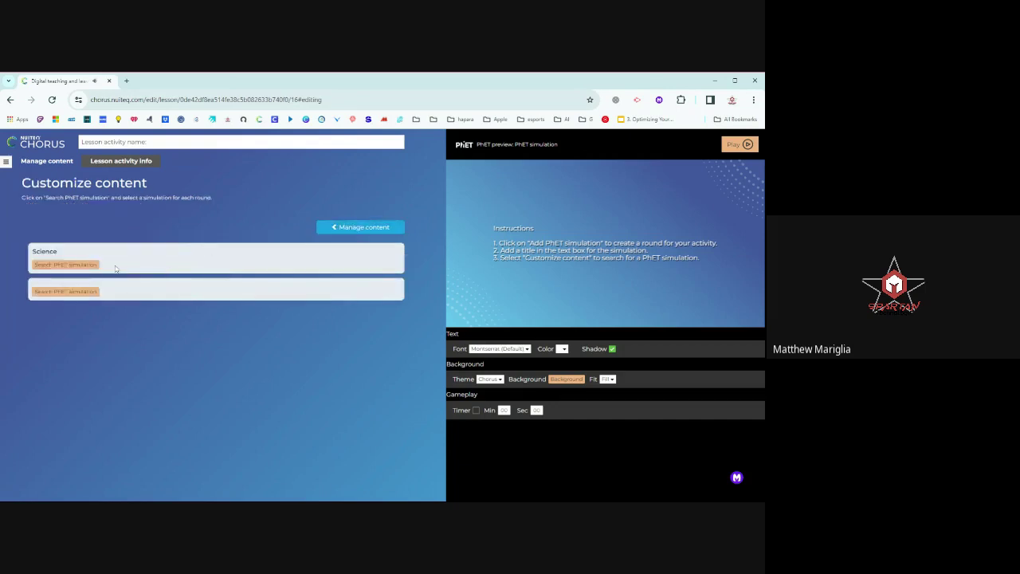
left_click(81, 268)
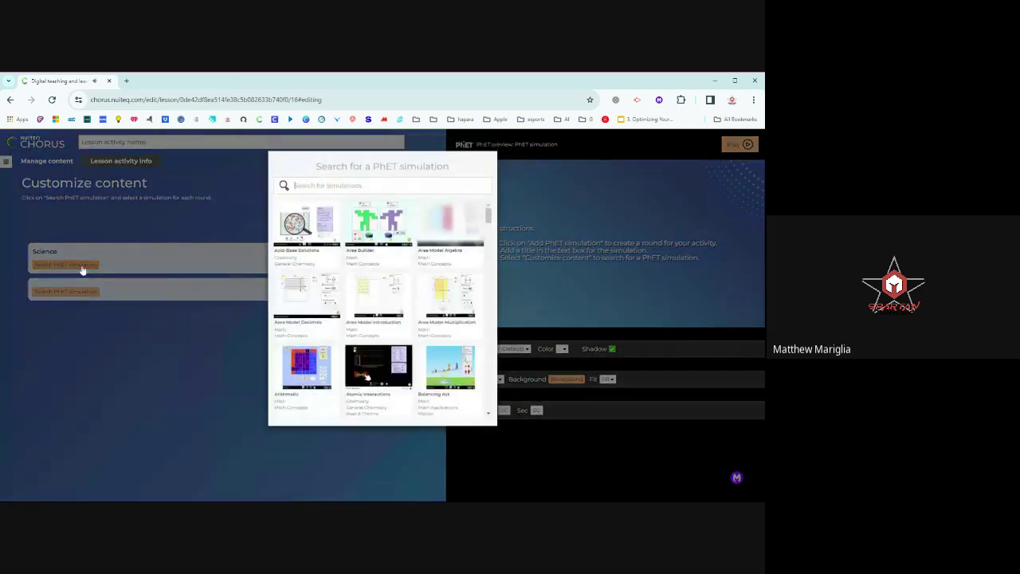
left_click(315, 226)
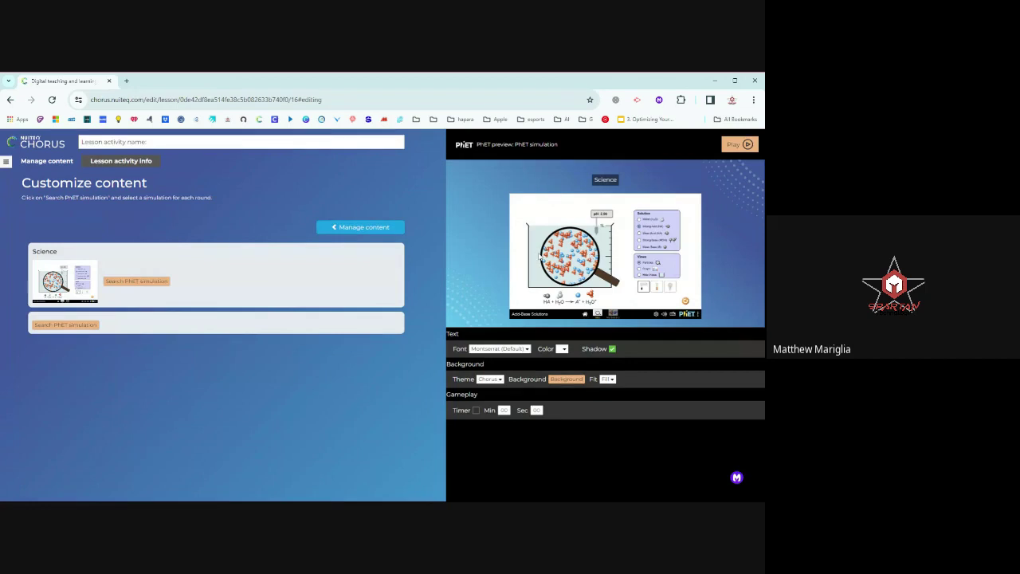
left_click(7, 162)
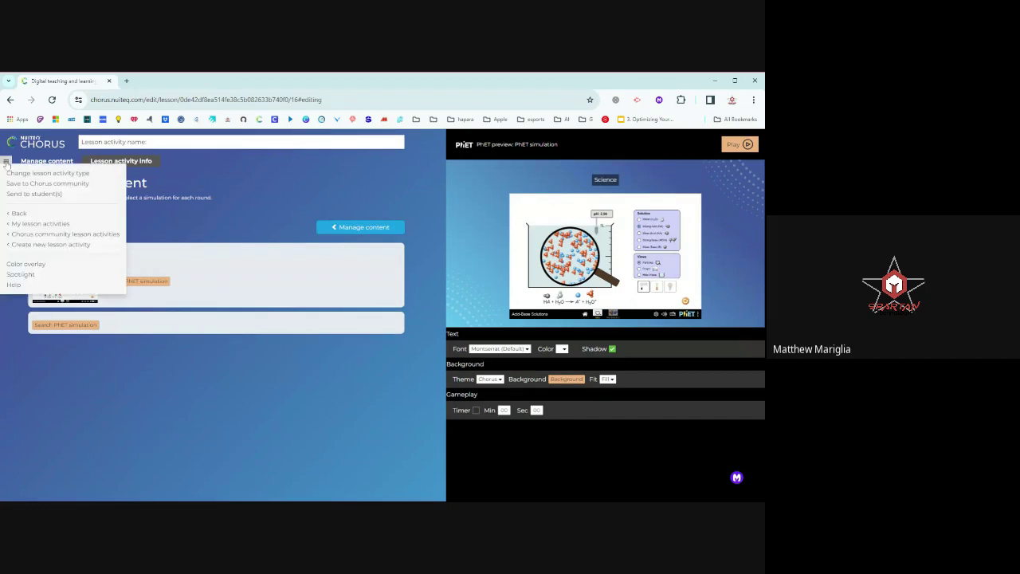
Leave the PhET editor for the lesson activity type choices and bring up the Create options.
left_click(24, 213)
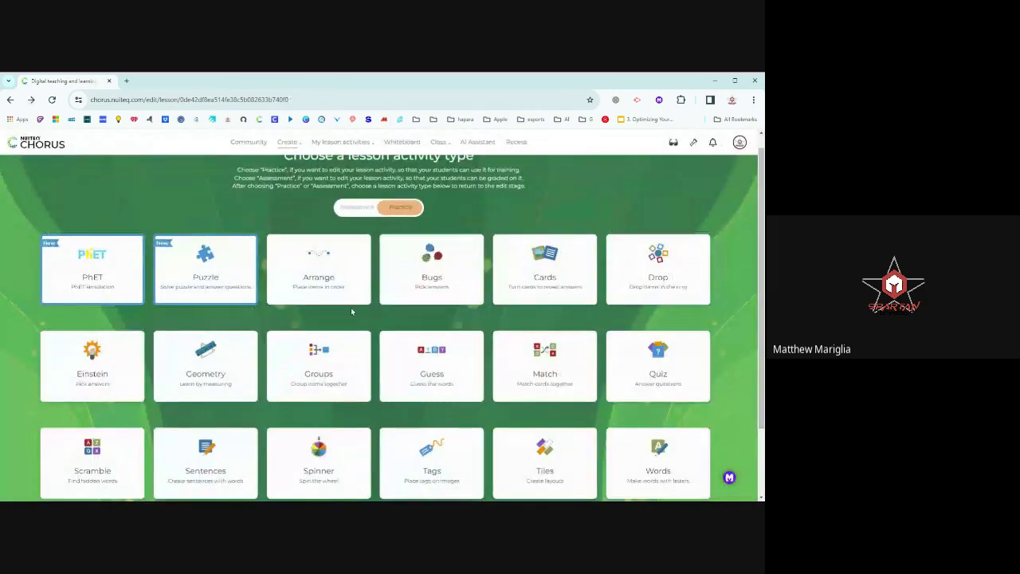
scroll(503, 365, "down", 2)
scroll(502, 366, "up", 2)
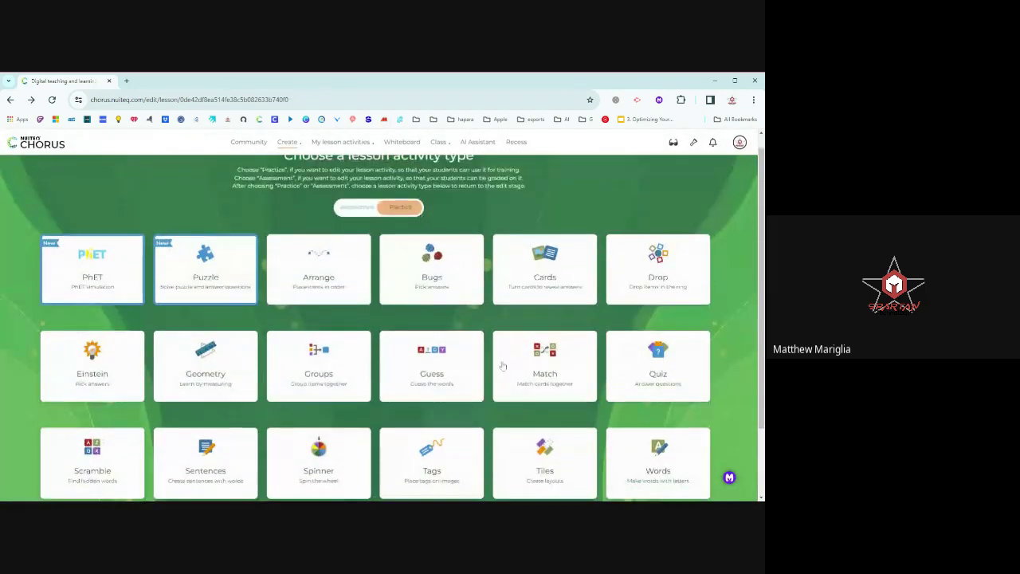
left_click(301, 146)
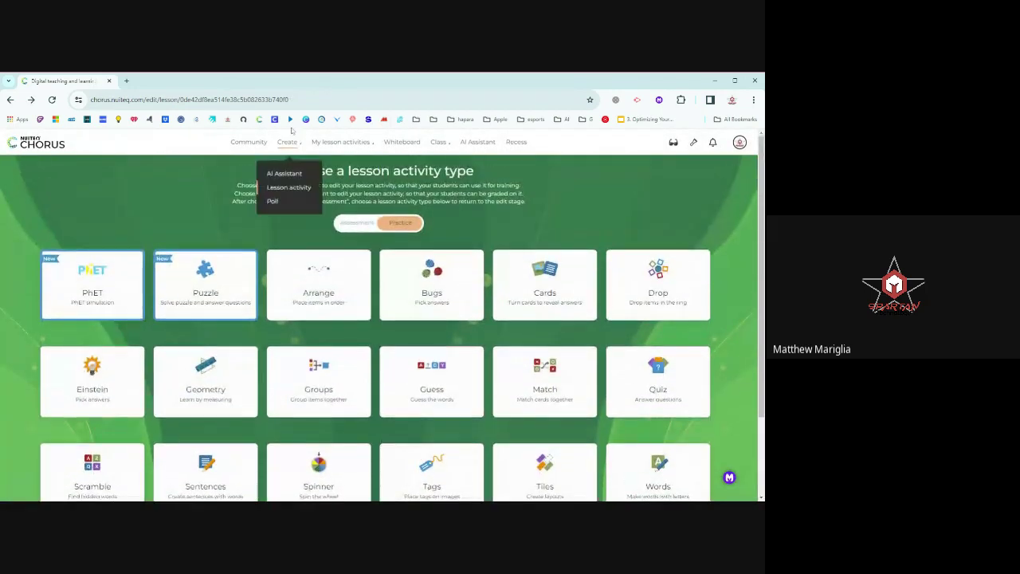
Create a new poll, open the Suggest bad words form from its options, and cancel it.
left_click(286, 204)
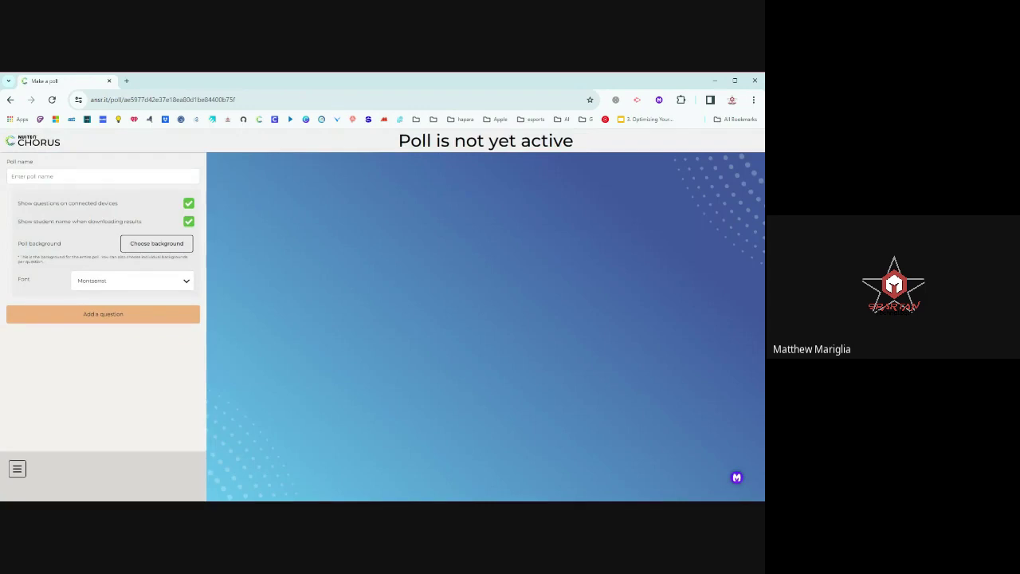
left_click(103, 176)
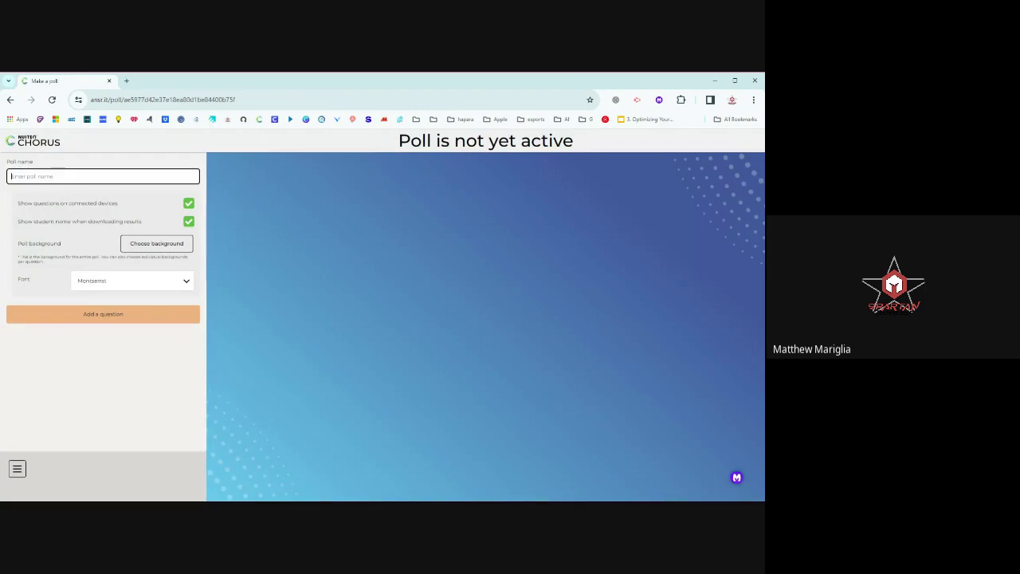
left_click(17, 469)
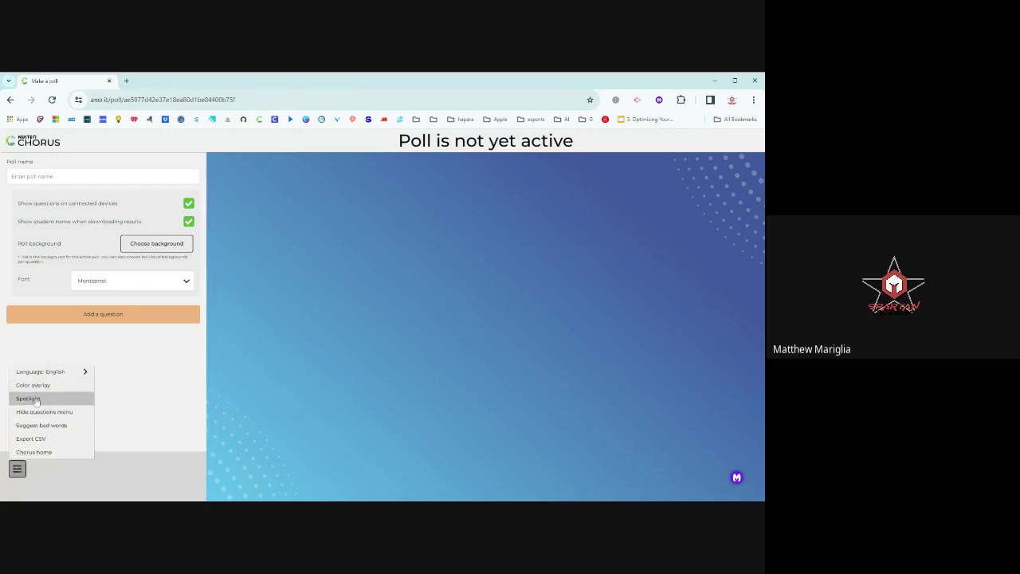
left_click(78, 424)
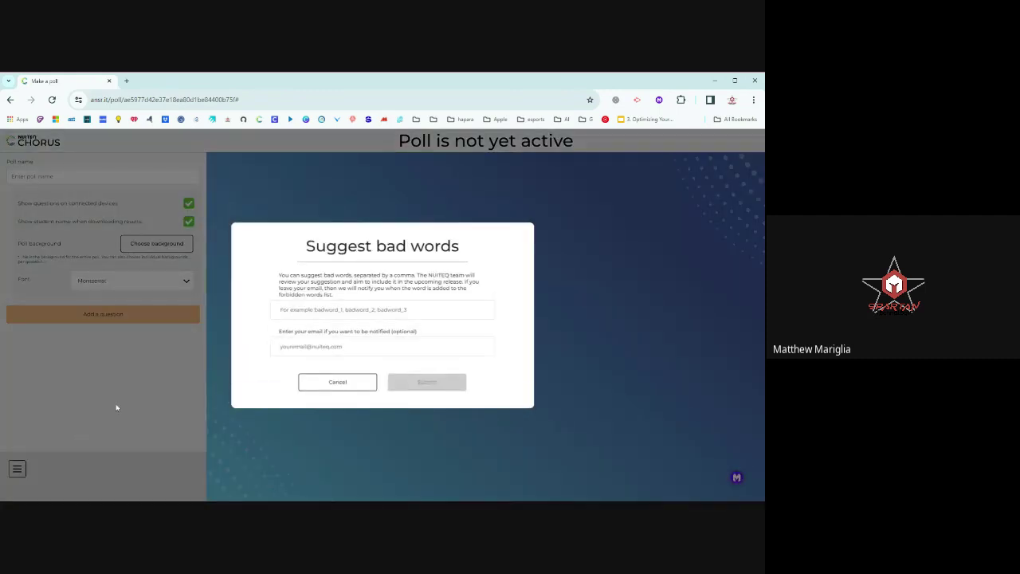
left_click(343, 382)
left_click(12, 101)
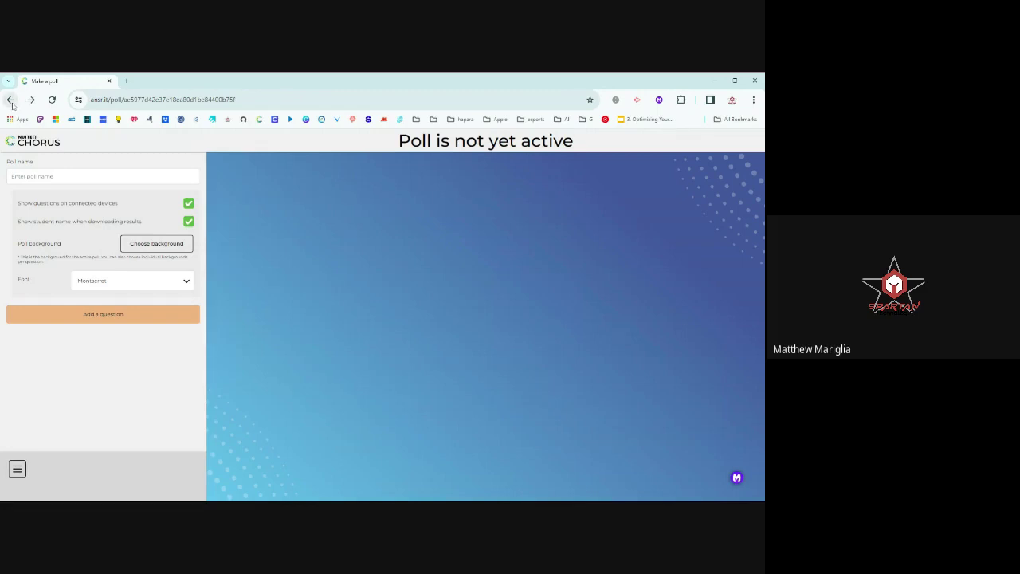
Go to the Community library and scroll through its search, filters and featured collections.
left_click(11, 102)
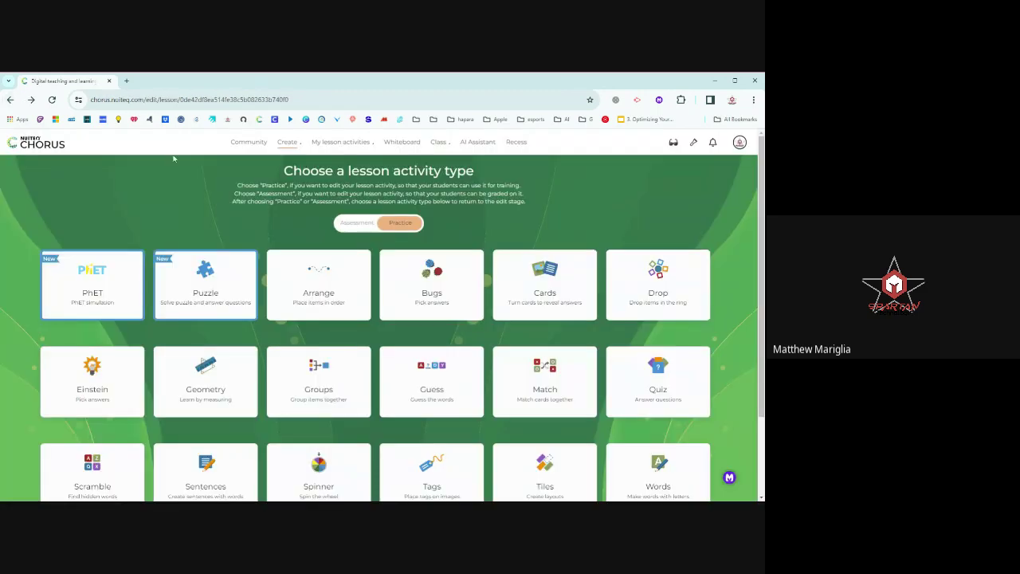
left_click(289, 143)
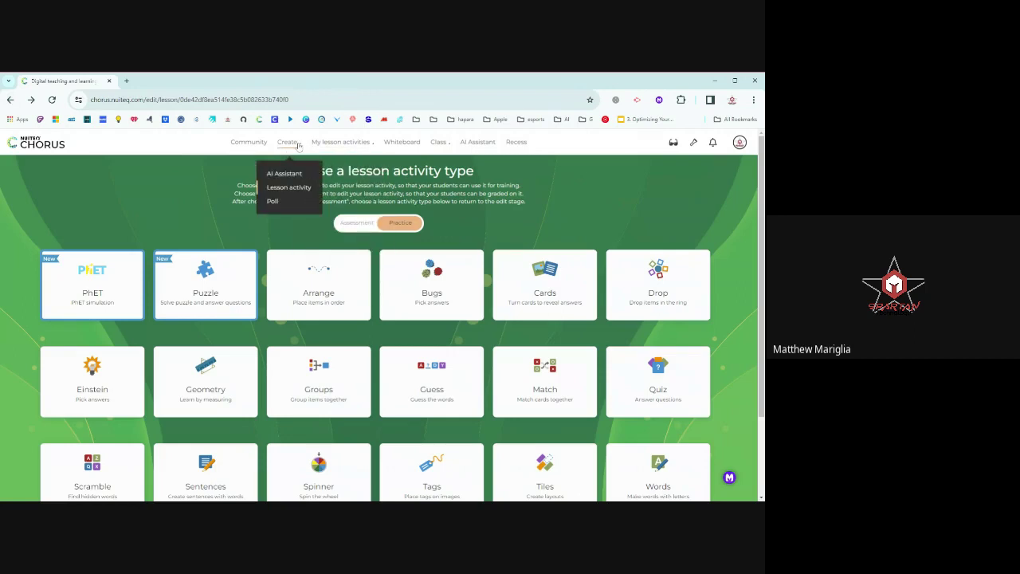
left_click(261, 149)
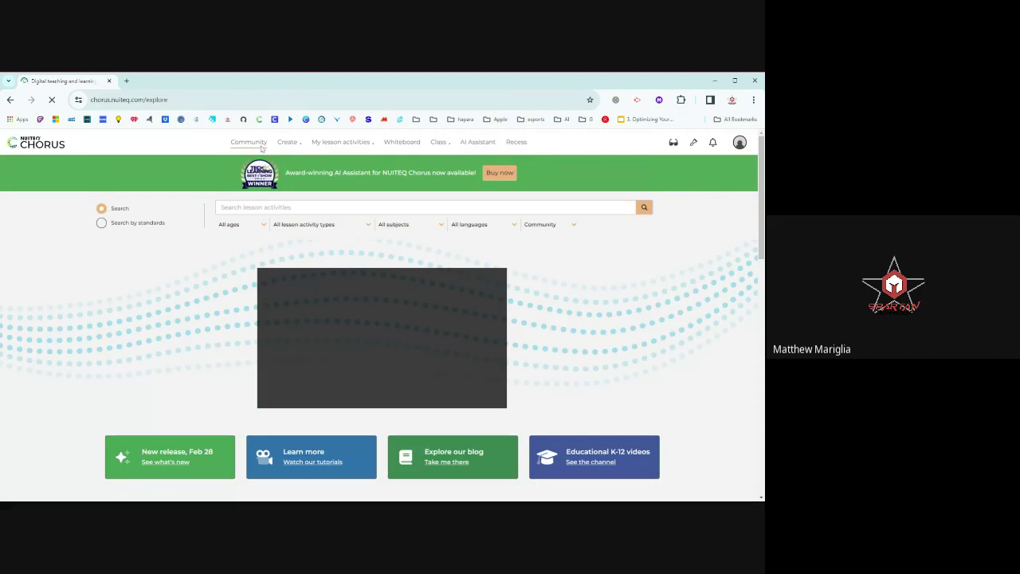
scroll(188, 283, "down", 3)
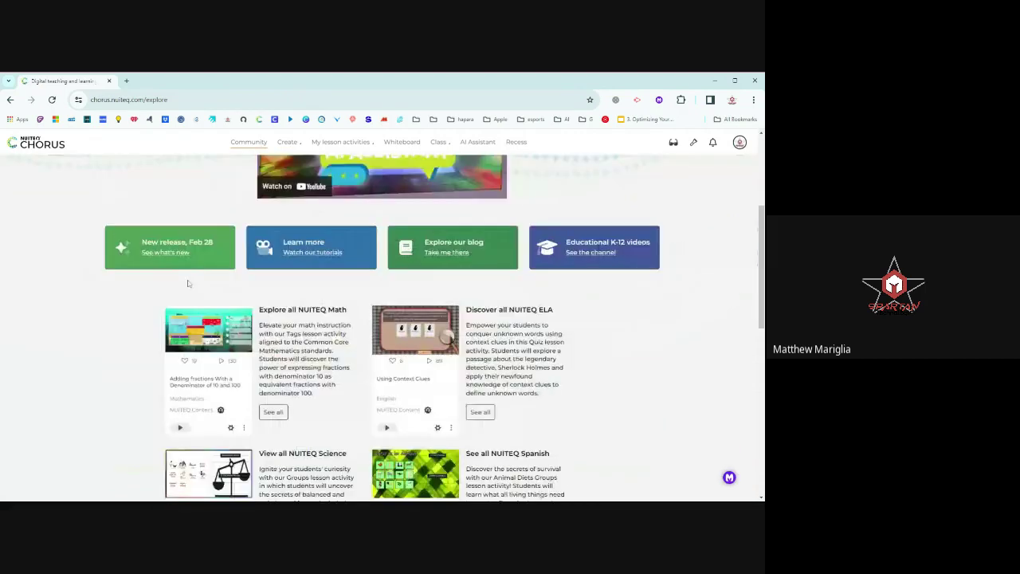
scroll(188, 283, "down", 2)
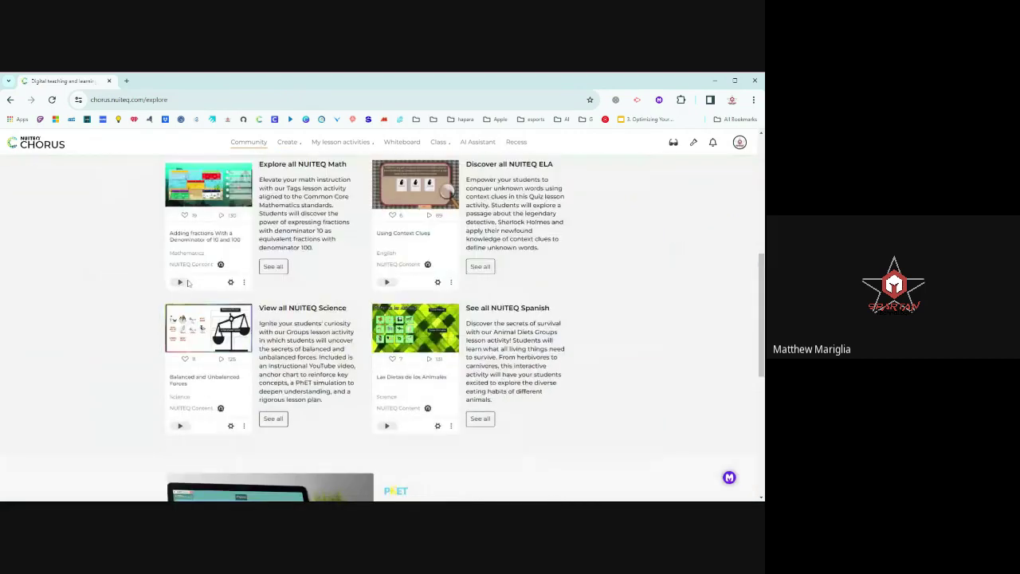
scroll(188, 282, "down", 1)
scroll(351, 315, "down", 2)
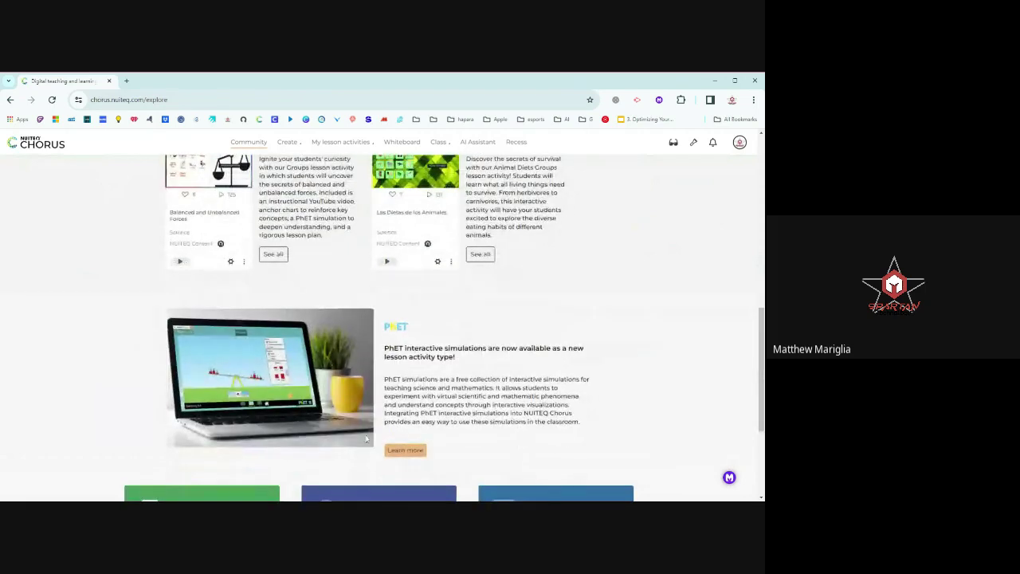
scroll(406, 312, "down", 2)
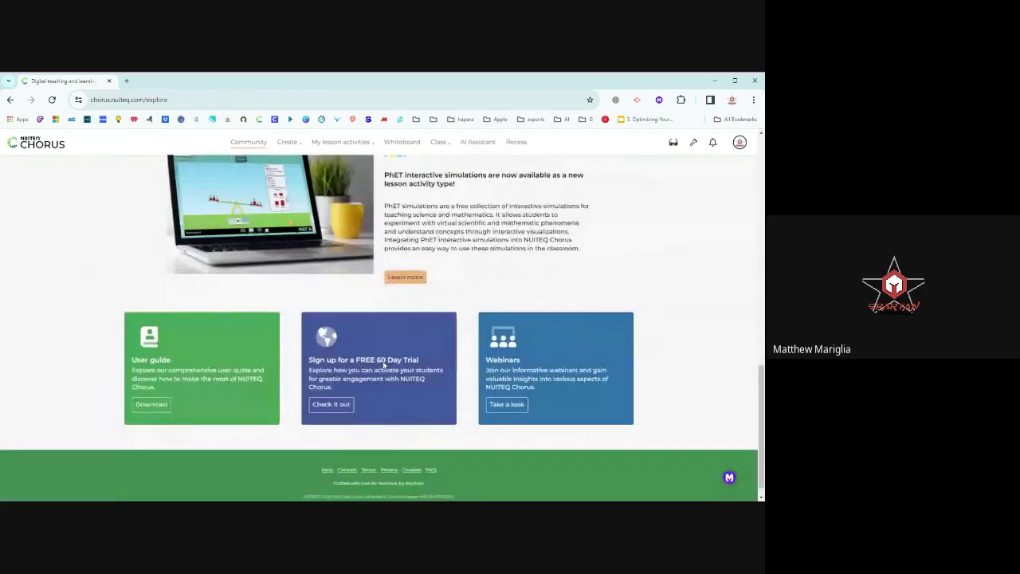
scroll(383, 365, "up", 4)
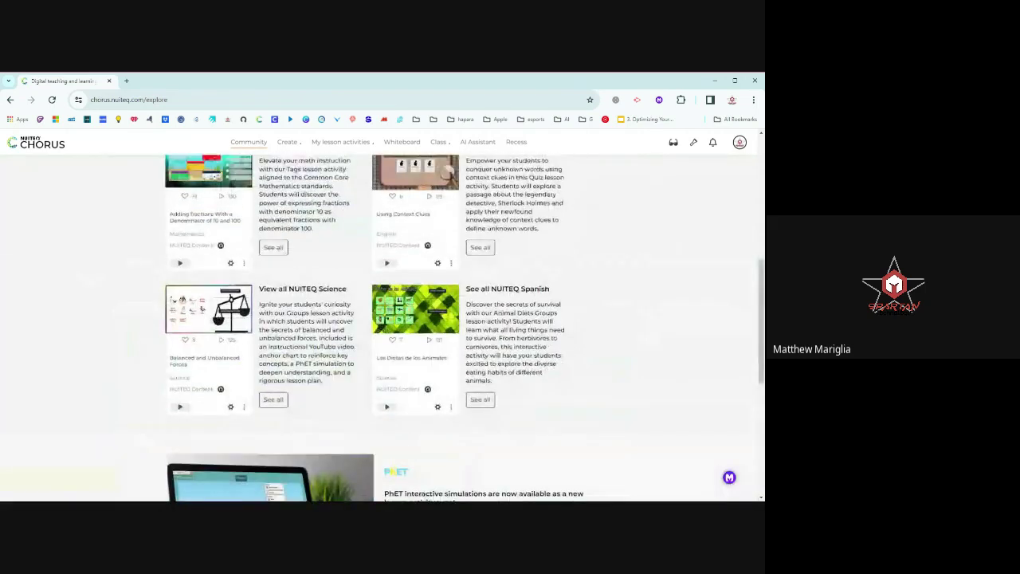
scroll(233, 227, "up", 10)
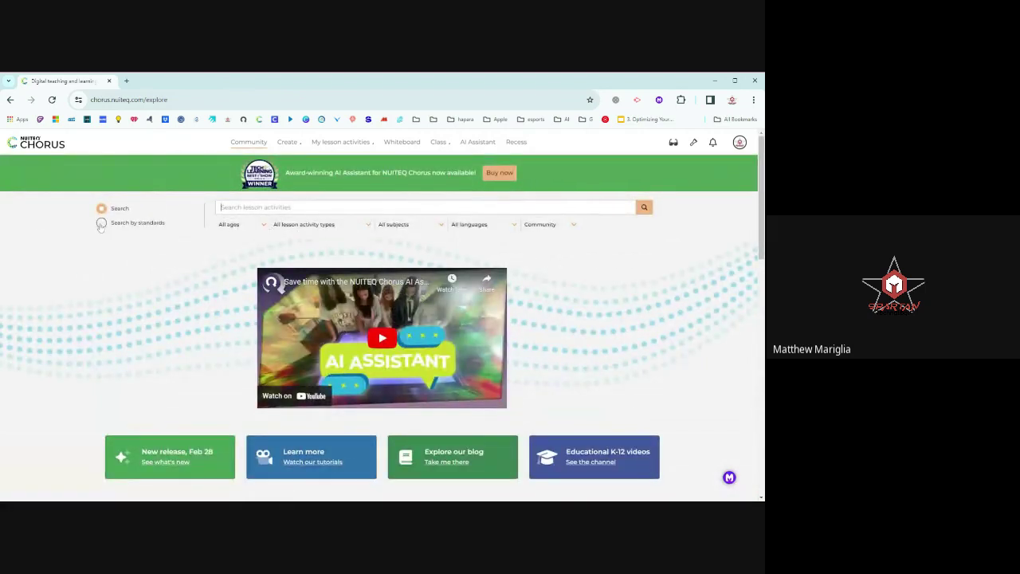
Search by standards for New York, Social Studies, Grade 7 and scroll the results.
left_click(101, 223)
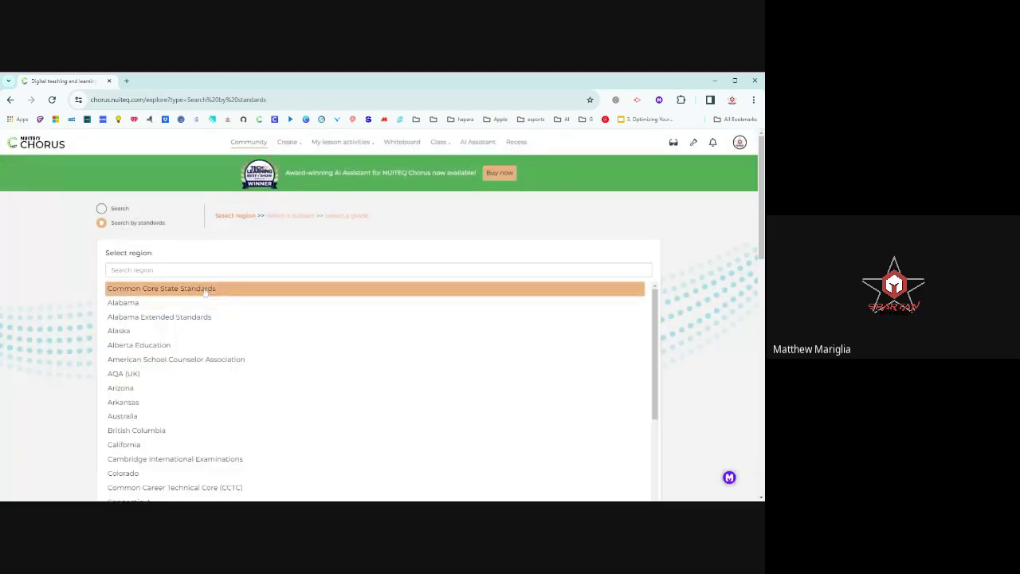
scroll(281, 311, "down", 8)
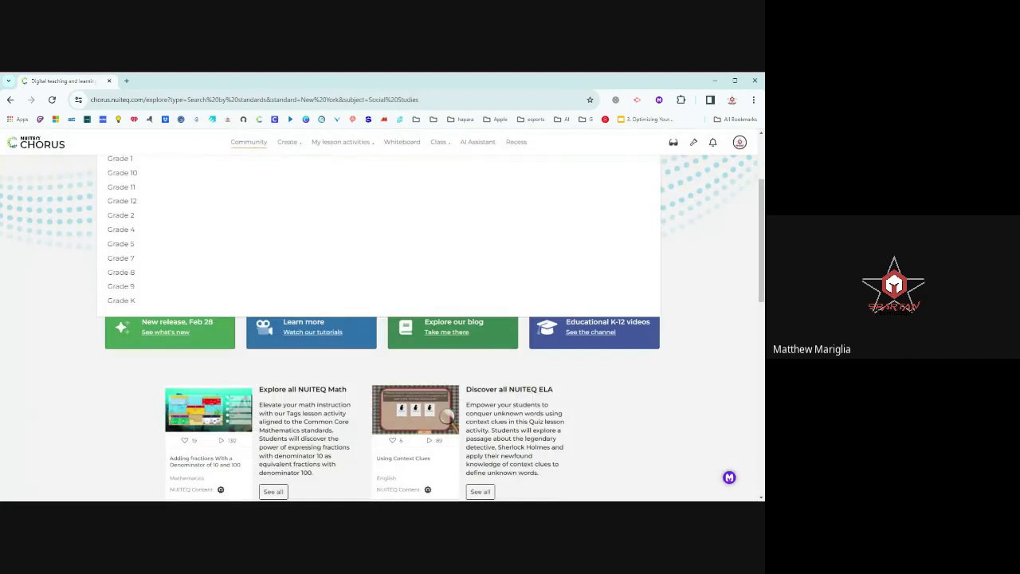
left_click(121, 257)
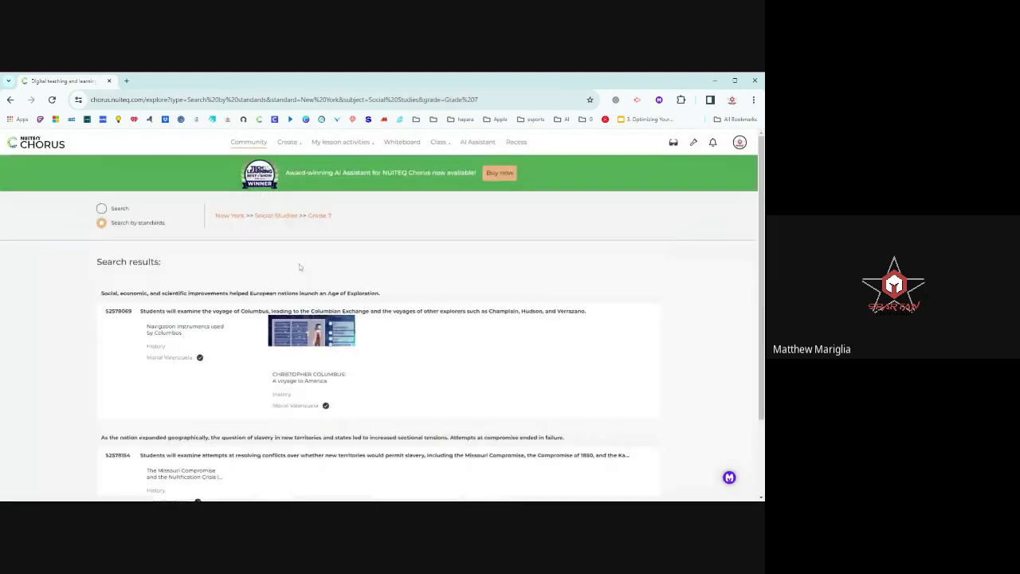
scroll(446, 326, "down", 3)
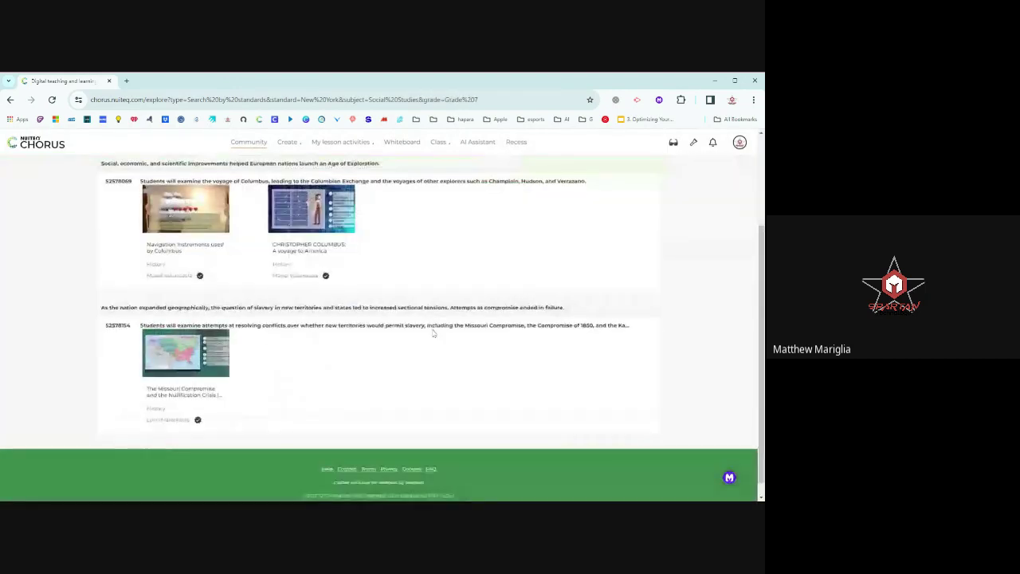
Open 'The Missouri Compromise and the Nullification Crisis | Review' and play it.
left_click(191, 354)
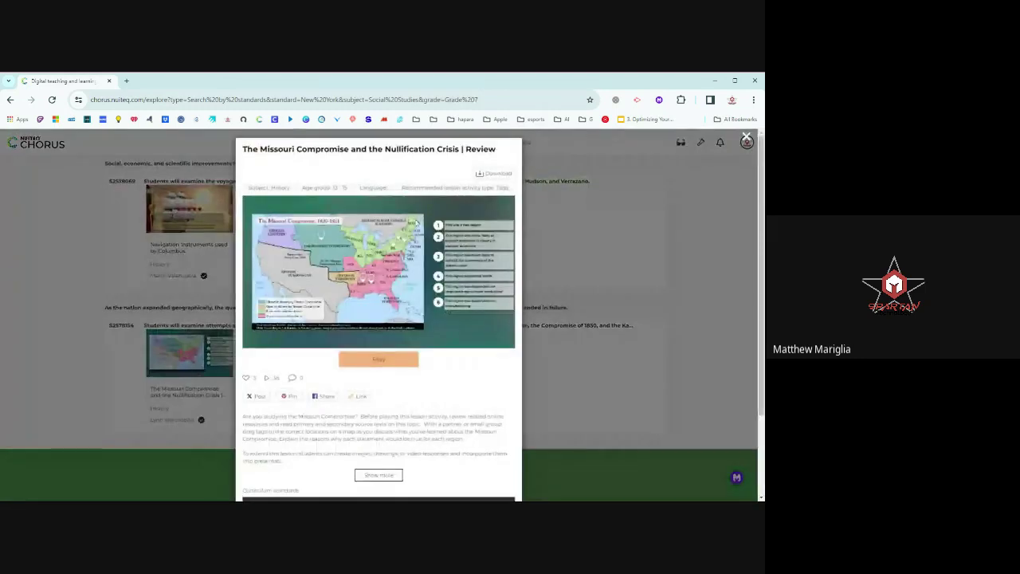
scroll(410, 288, "down", 2)
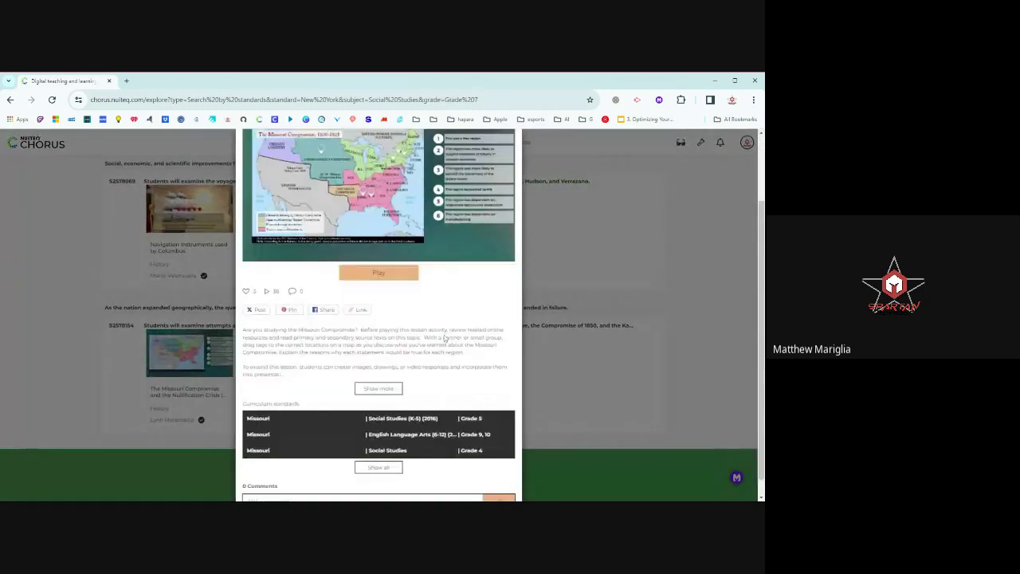
left_click(401, 275)
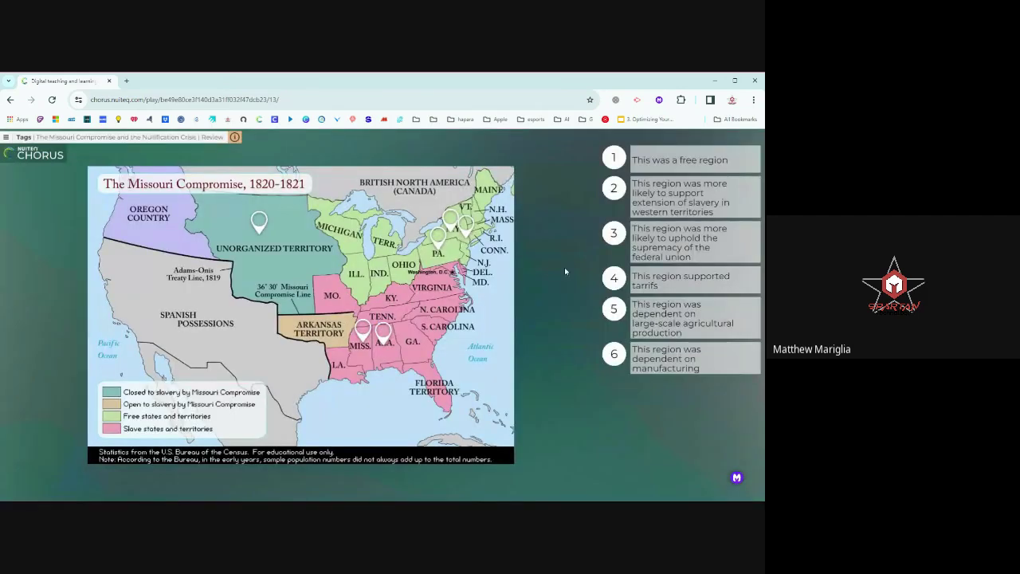
Place tag 2 on the map near Tennessee and tag 4 near Pennsylvania.
left_click_drag(618, 196, 365, 327)
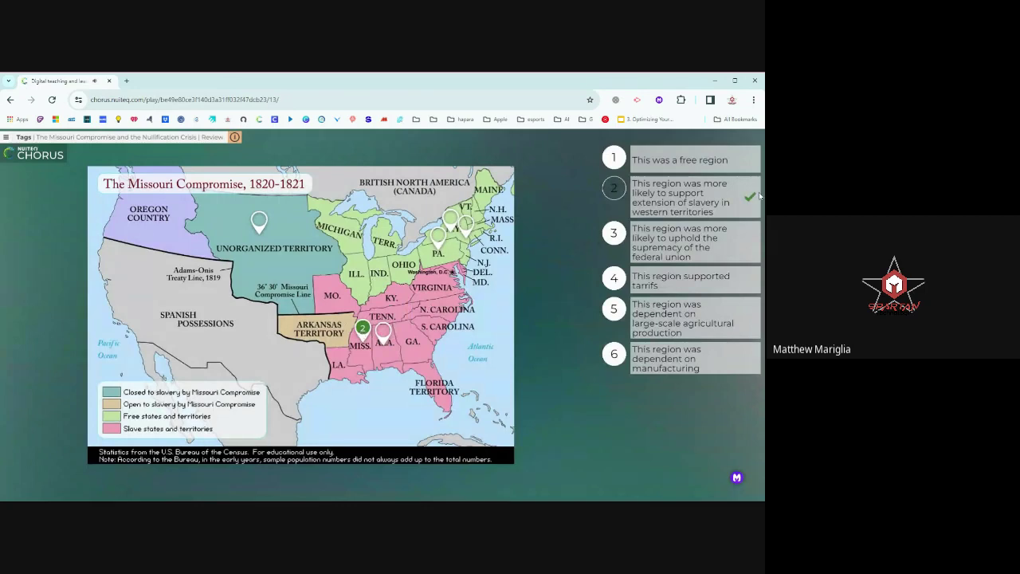
left_click_drag(612, 279, 441, 237)
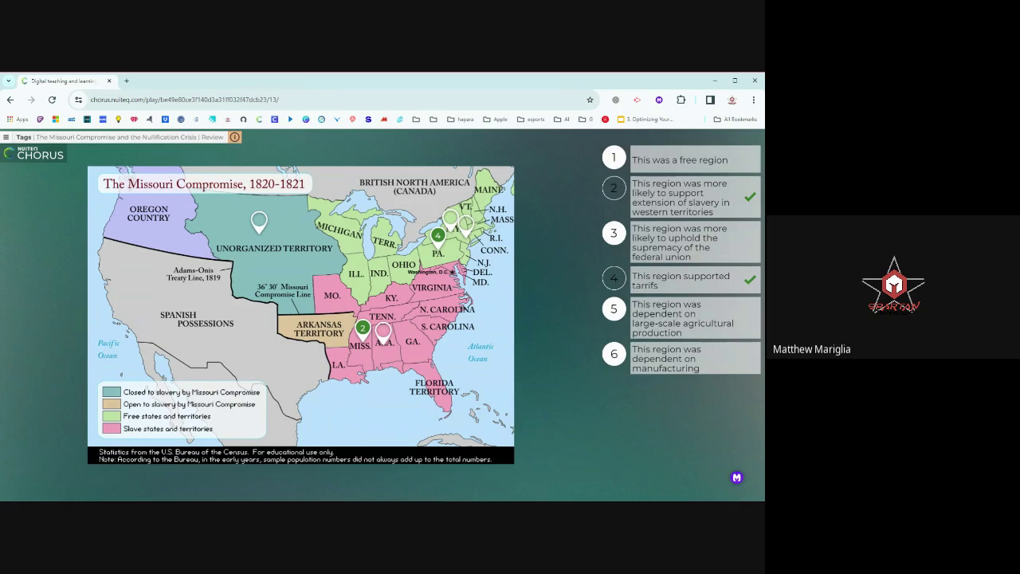
left_click(7, 137)
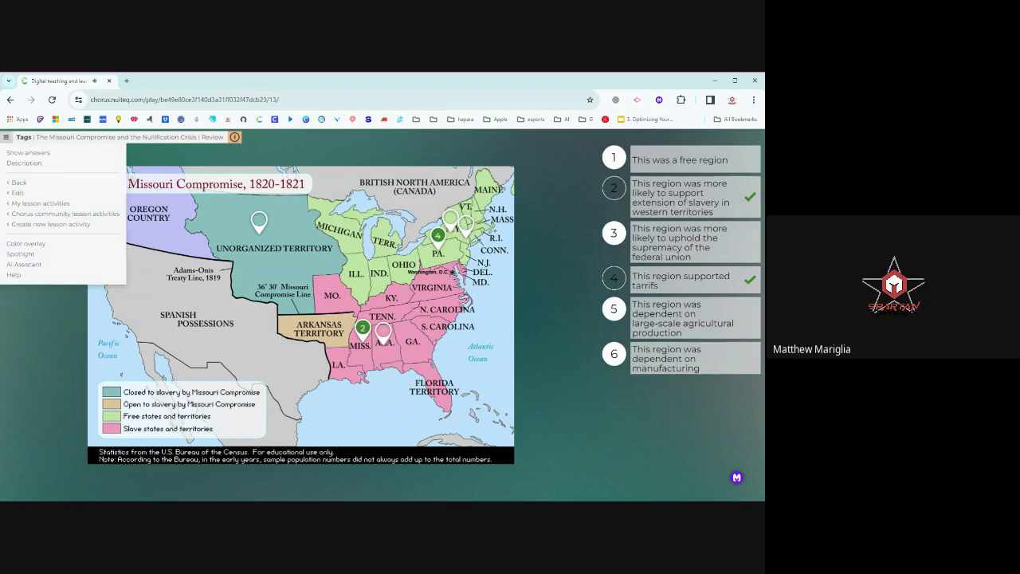
Leave the Missouri Compromise activity via the menu's Back option to reach the Grade 7 standards results.
left_click(26, 184)
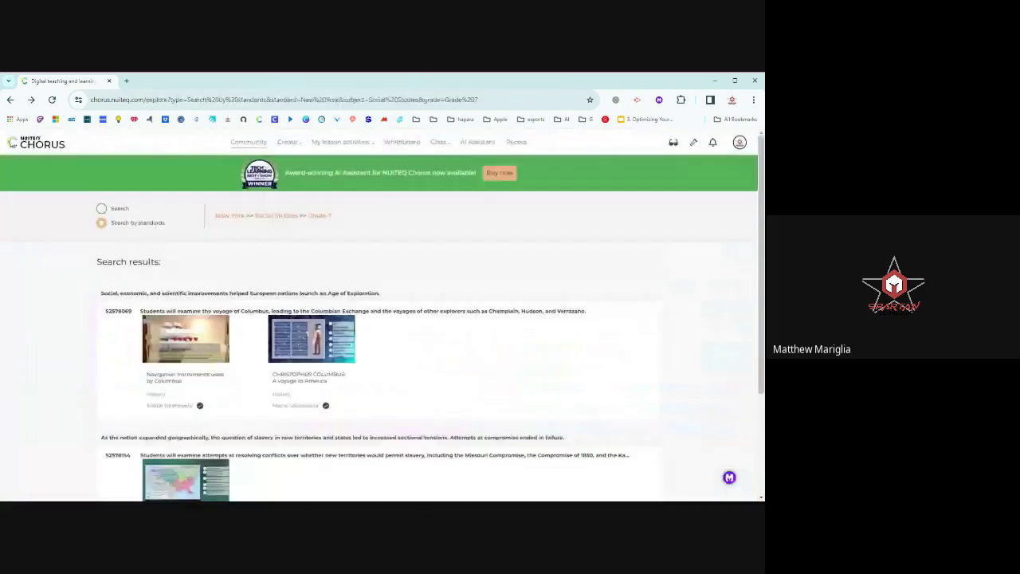